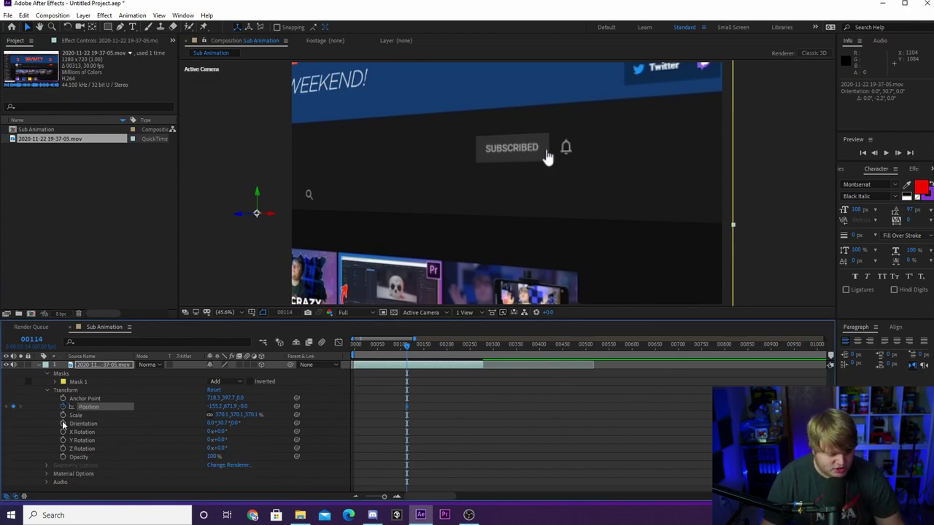
Enable keyframing at frame 114 for the footage layer's Scale, Orientation and X, Y and Z Rotation
{"action": "left_click", "coordinate": [63, 423]}
{"action": "left_click", "coordinate": [63, 440]}
{"action": "left_click", "coordinate": [63, 448]}
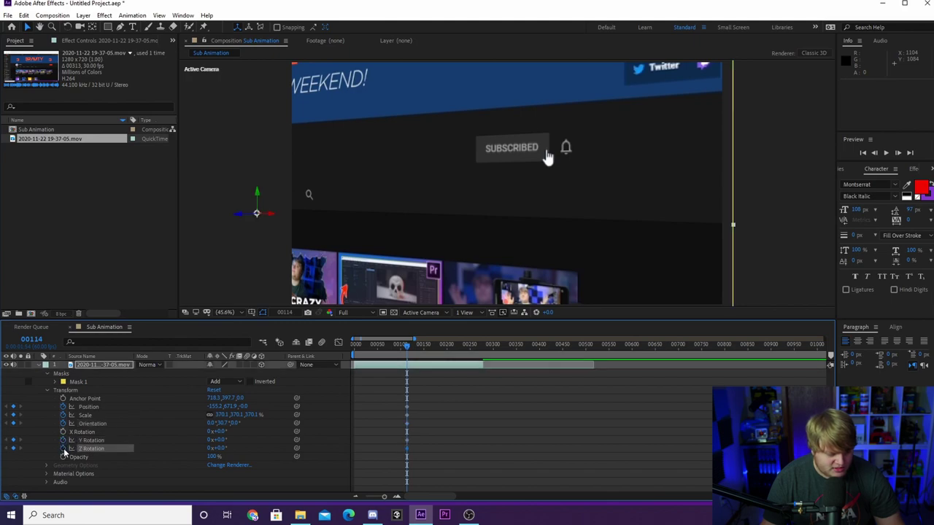
{"action": "left_click", "coordinate": [63, 432]}
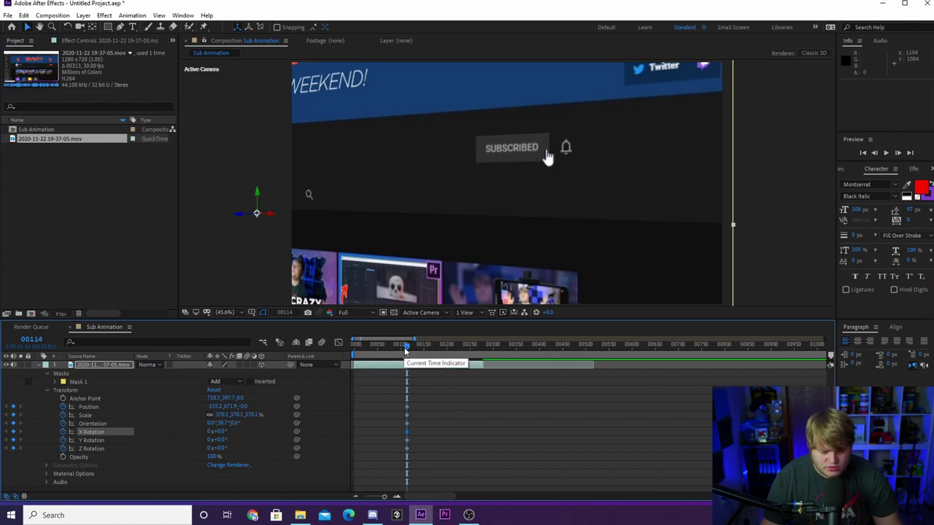
At frame 68, reduce the layer's Scale to about 279%, rotate its Y orientation to about 358° and move it to about 1481, 690
{"action": "left_click_drag", "start_coordinate": [392, 352], "coordinate": [382, 351]}
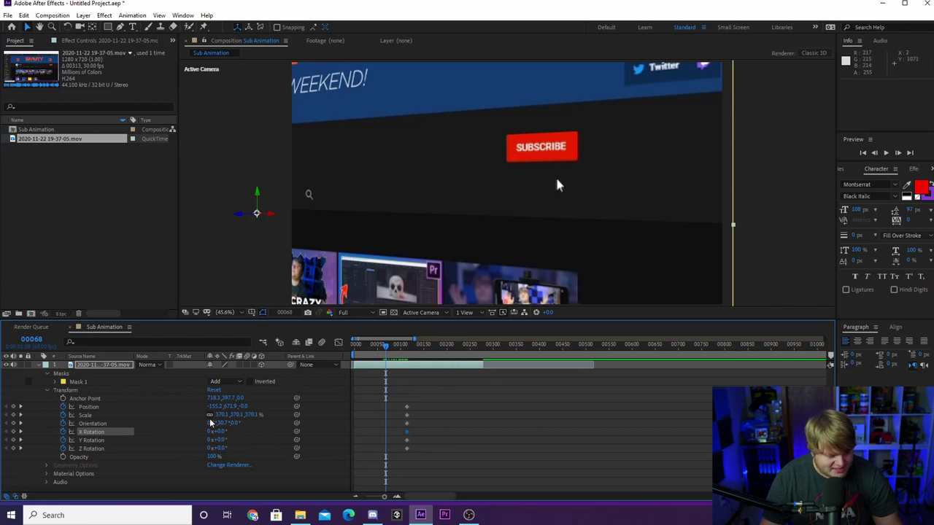
{"action": "left_click_drag", "start_coordinate": [221, 415], "coordinate": [185, 397]}
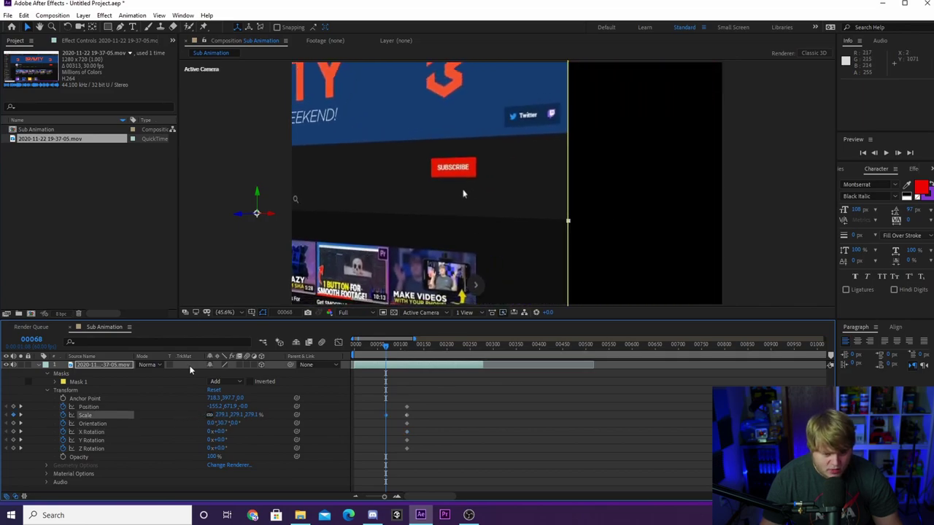
{"action": "left_click", "coordinate": [67, 27]}
{"action": "left_click_drag", "start_coordinate": [462, 193], "coordinate": [267, 195]}
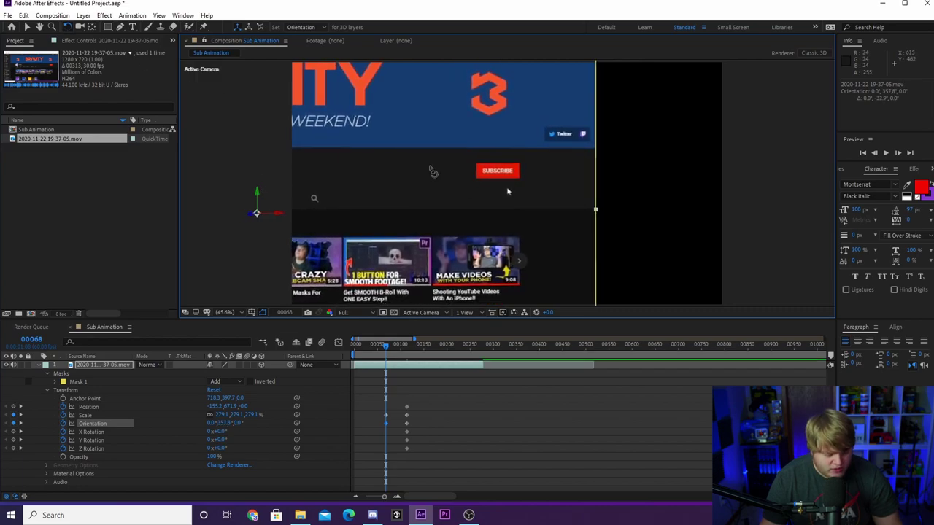
{"action": "key", "text": "v"}
{"action": "left_click_drag", "start_coordinate": [433, 172], "coordinate": [788, 170]}
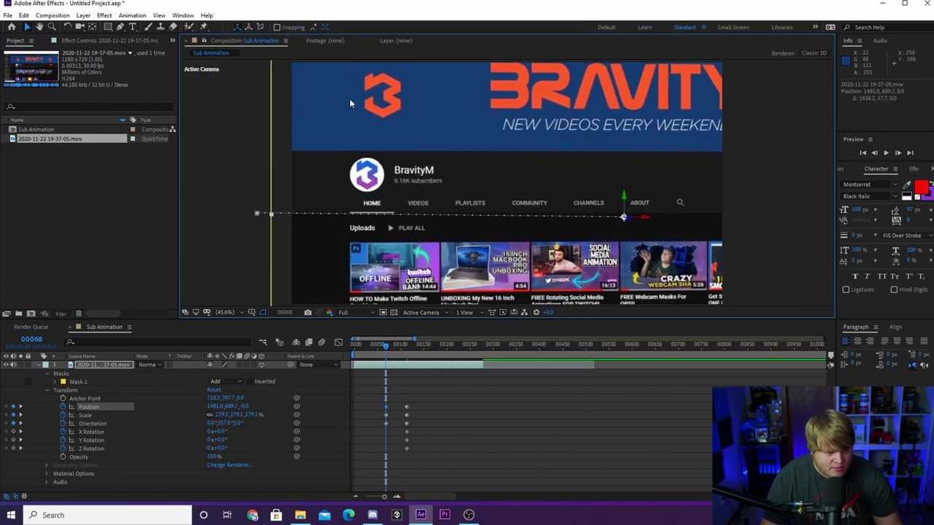
Straighten the layer's Orientation to 0°, 0°, 0°, then fit it in the frame at about 241% Scale and Position 1185, 668
{"action": "left_click", "coordinate": [67, 27]}
{"action": "mouse_move", "coordinate": [626, 191]}
{"action": "left_mouse_down"}
{"action": "mouse_move", "coordinate": [640, 196]}
{"action": "mouse_move", "coordinate": [623, 198]}
{"action": "left_mouse_up"}
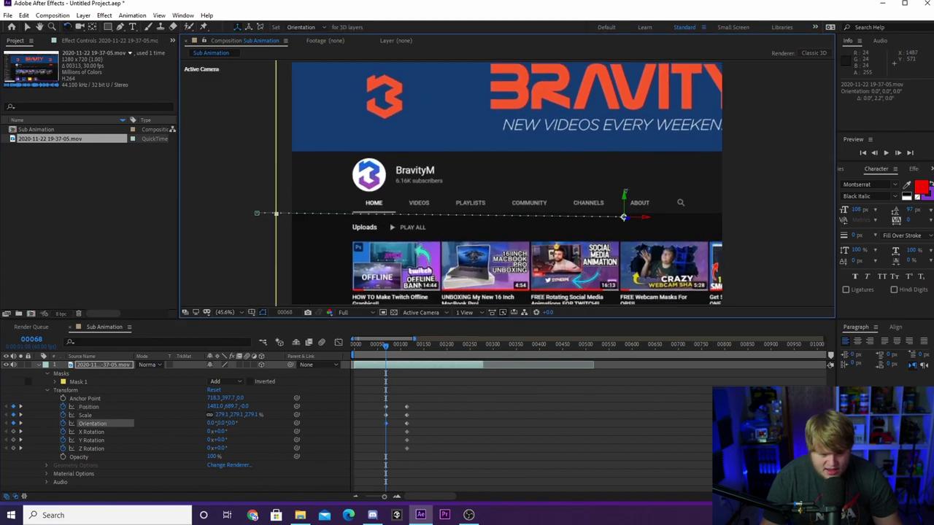
{"action": "left_click", "coordinate": [27, 28]}
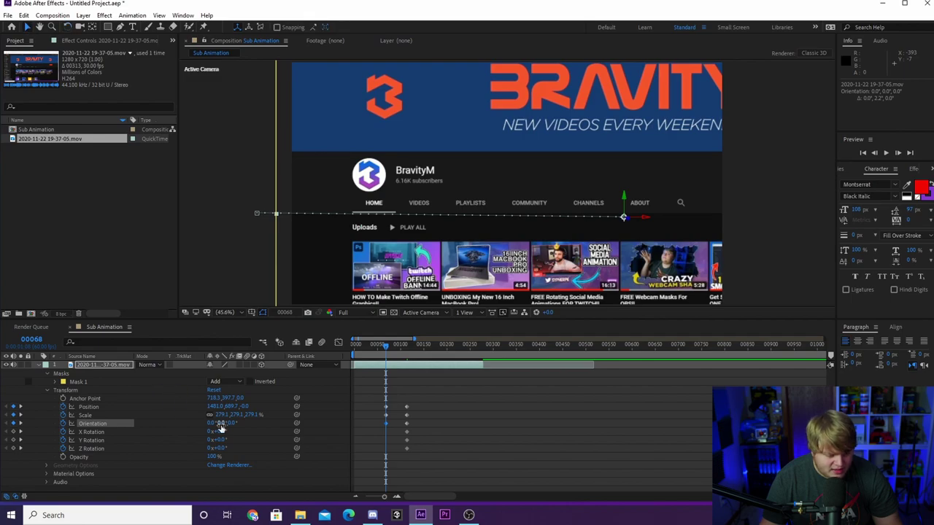
{"action": "left_click_drag", "start_coordinate": [223, 416], "coordinate": [205, 415]}
{"action": "left_click_drag", "start_coordinate": [439, 288], "coordinate": [378, 282]}
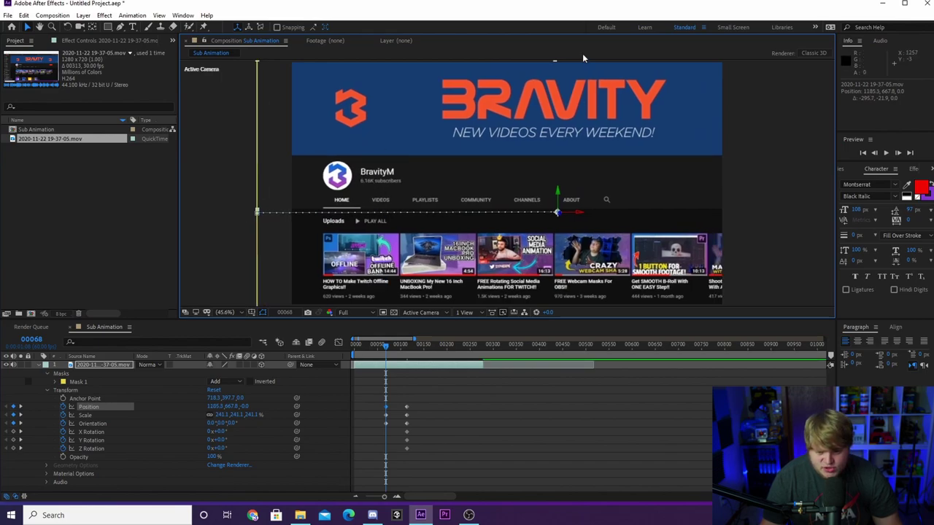
Preview the zoom, then shift all transform keyframes earlier so the final ones sit at frame 93
{"action": "key", "text": "space"}
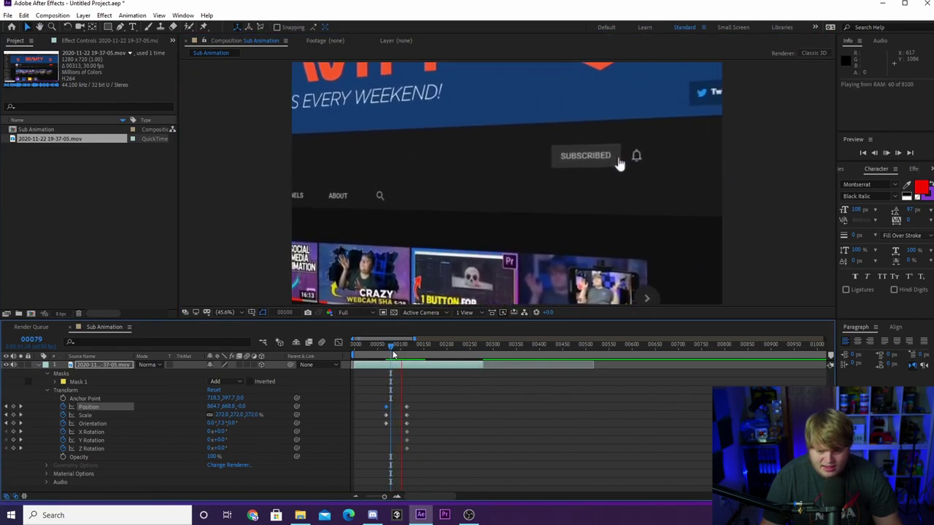
{"action": "key", "text": "space"}
{"action": "left_click_drag", "start_coordinate": [408, 348], "coordinate": [398, 345]}
{"action": "left_click_drag", "start_coordinate": [368, 392], "coordinate": [428, 449]}
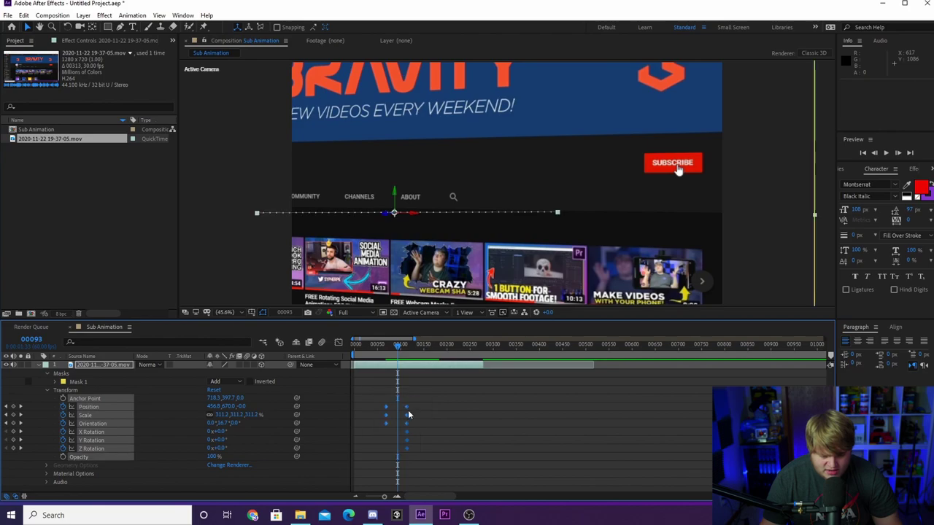
{"action": "left_click_drag", "start_coordinate": [406, 414], "coordinate": [398, 413]}
Play the animation from the start and shift all transform keyframes earlier so the final ones sit at frame 86
{"action": "left_click_drag", "start_coordinate": [400, 345], "coordinate": [332, 352]}
{"action": "key", "text": "space"}
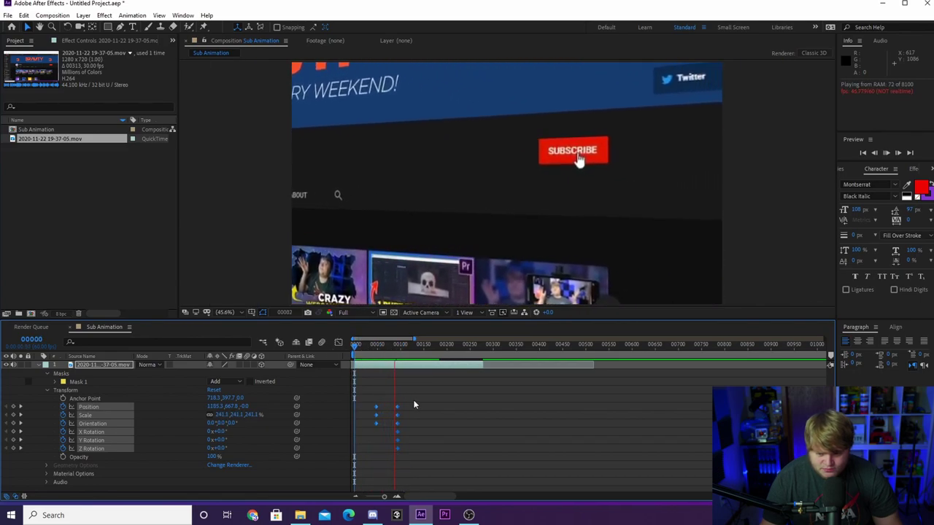
{"action": "key", "text": "space"}
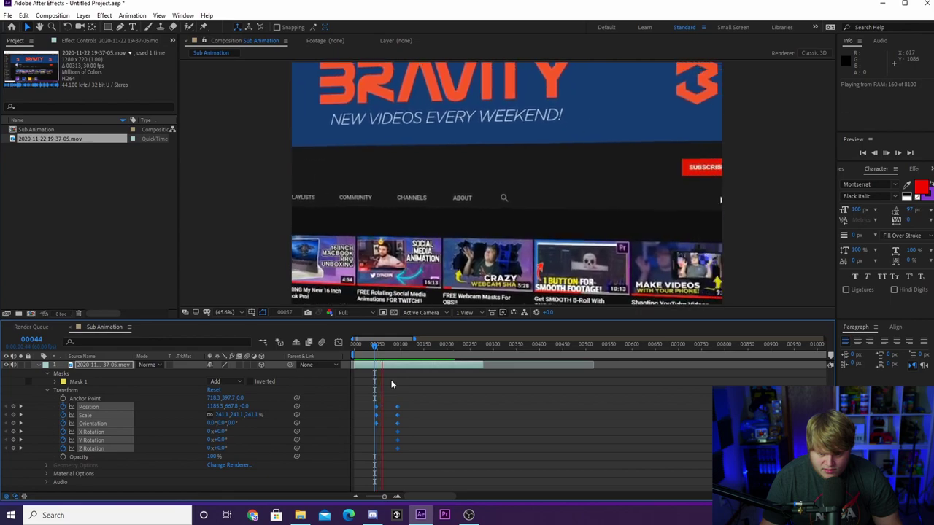
{"action": "key", "text": "space"}
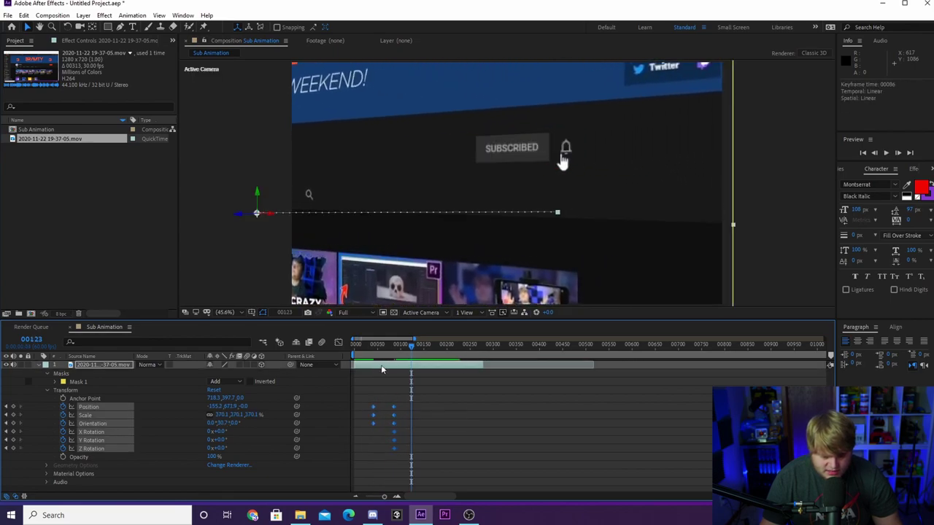
Preview the retimed zoom repeatedly to check how it lines up with the cursor's move to the subscribe button
{"action": "key", "text": "space"}
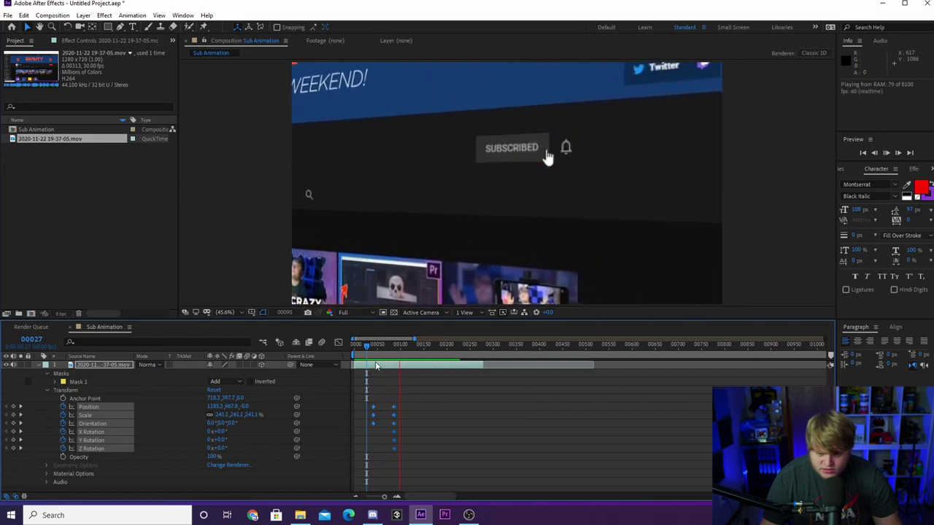
{"action": "key", "text": "space"}
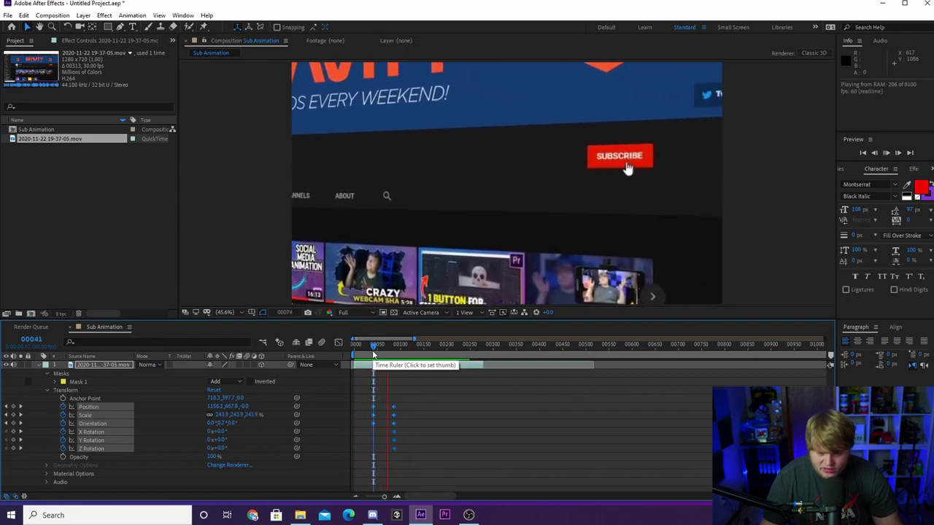
{"action": "key", "text": "space"}
{"action": "left_click", "coordinate": [367, 352]}
{"action": "key", "text": "space"}
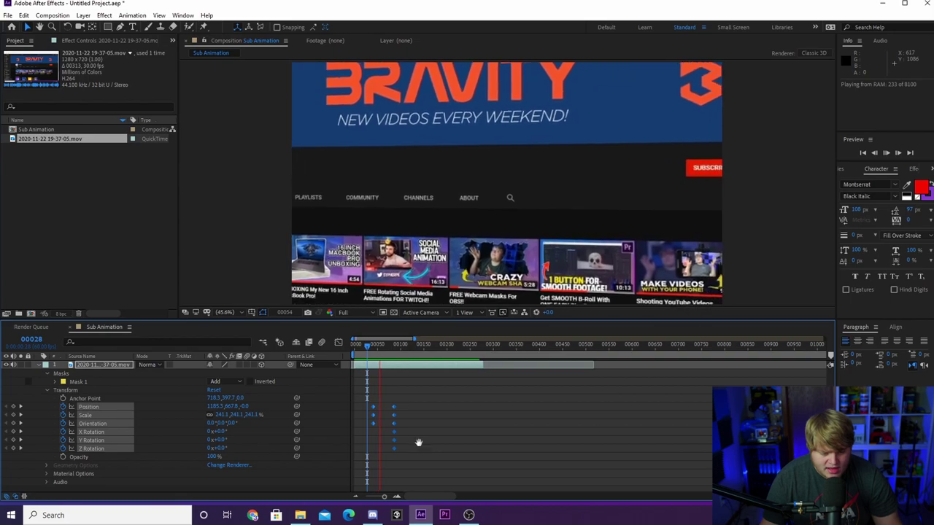
{"action": "key", "text": "space"}
Remove keyframing from the layer's X, Y and Z Rotation properties
{"action": "left_click", "coordinate": [410, 453]}
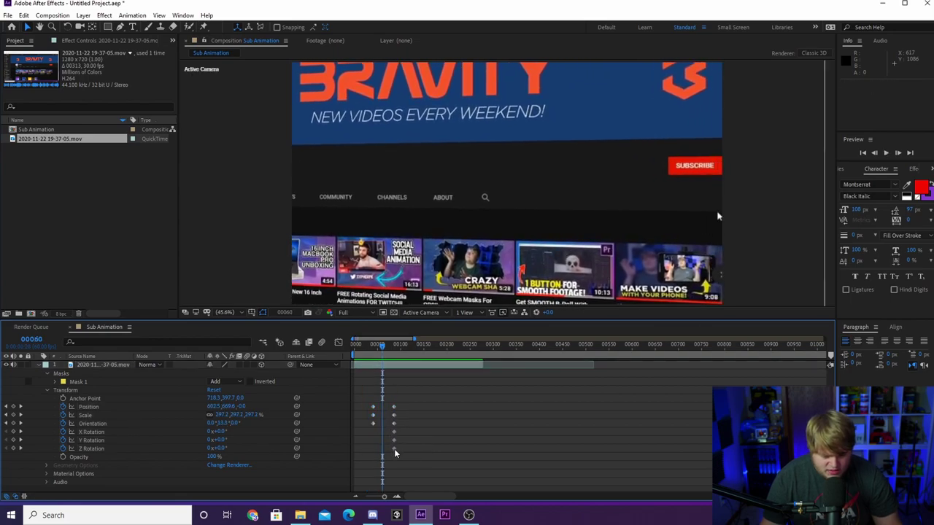
{"action": "left_click", "coordinate": [63, 448]}
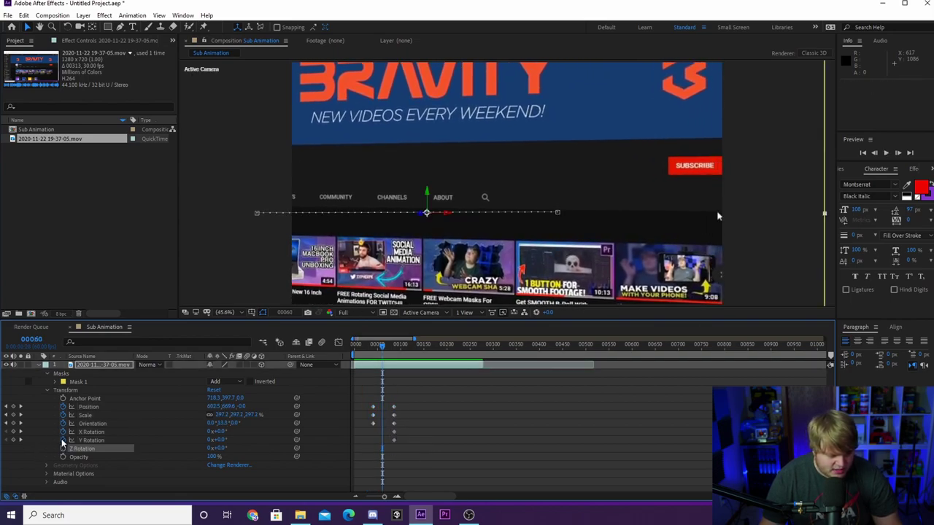
{"action": "left_click", "coordinate": [397, 398]}
Apply Easy Ease to all the Position, Scale and Orientation keyframes
{"action": "left_click_drag", "start_coordinate": [389, 419], "coordinate": [398, 443]}
{"action": "right_click", "coordinate": [373, 408]}
{"action": "right_click", "coordinate": [393, 411]}
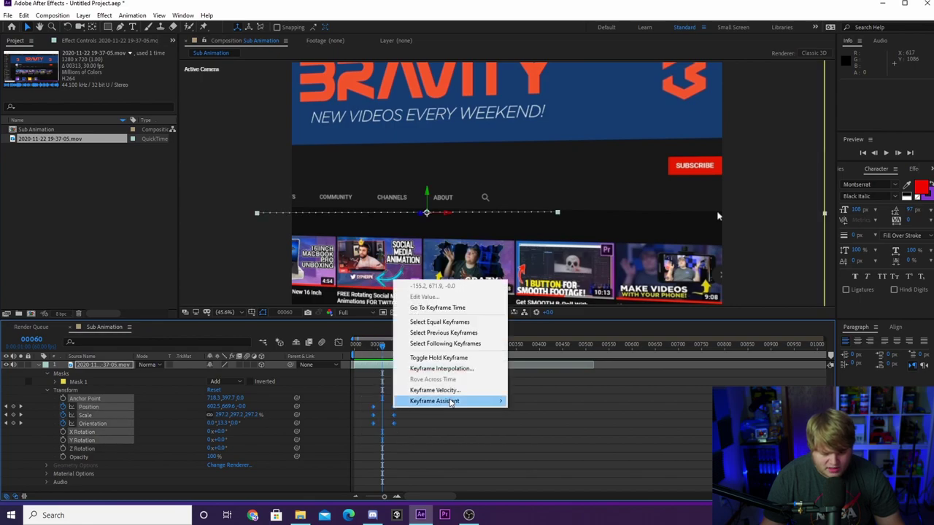
{"action": "mouse_move", "coordinate": [449, 400]}
{"action": "left_click", "coordinate": [569, 429]}
Reshape the Position speed graph so the move peaks early and eases out slowly into the last keyframe
{"action": "left_click_drag", "start_coordinate": [425, 395], "coordinate": [358, 405]}
{"action": "left_click", "coordinate": [339, 344]}
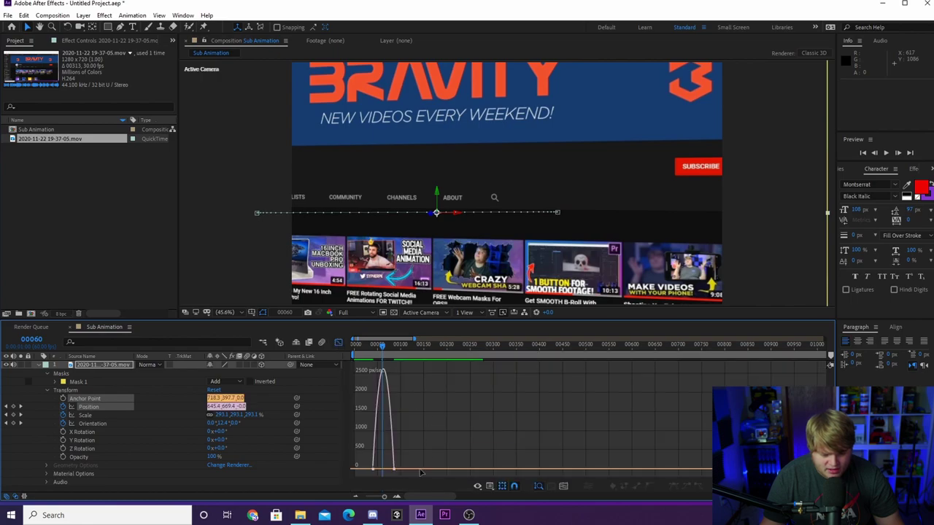
{"action": "left_click", "coordinate": [396, 498]}
{"action": "left_click", "coordinate": [396, 498]}
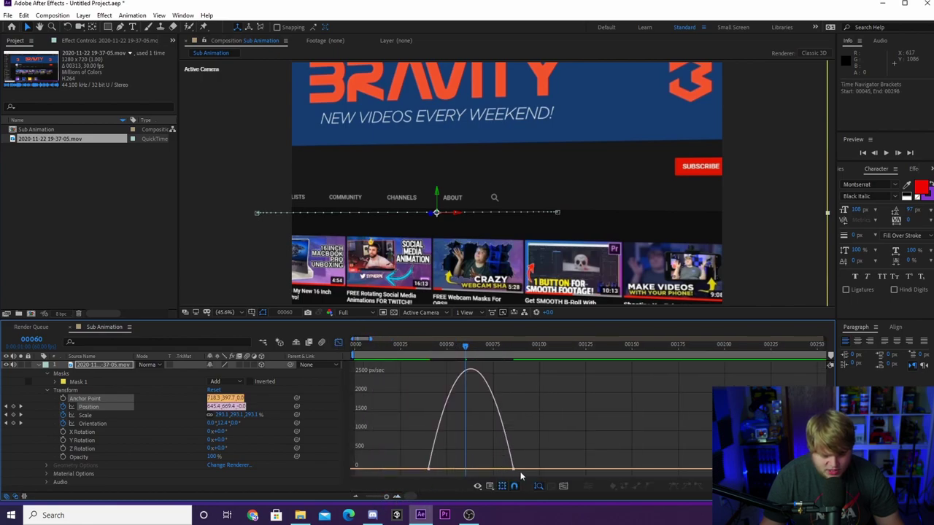
{"action": "left_click_drag", "start_coordinate": [506, 470], "coordinate": [462, 473]}
{"action": "left_click", "coordinate": [339, 344]}
Reshape the Scale speed graph to peak early, with a long ease into the final Scale keyframe
{"action": "left_click_drag", "start_coordinate": [532, 413], "coordinate": [408, 420]}
{"action": "left_click", "coordinate": [339, 344]}
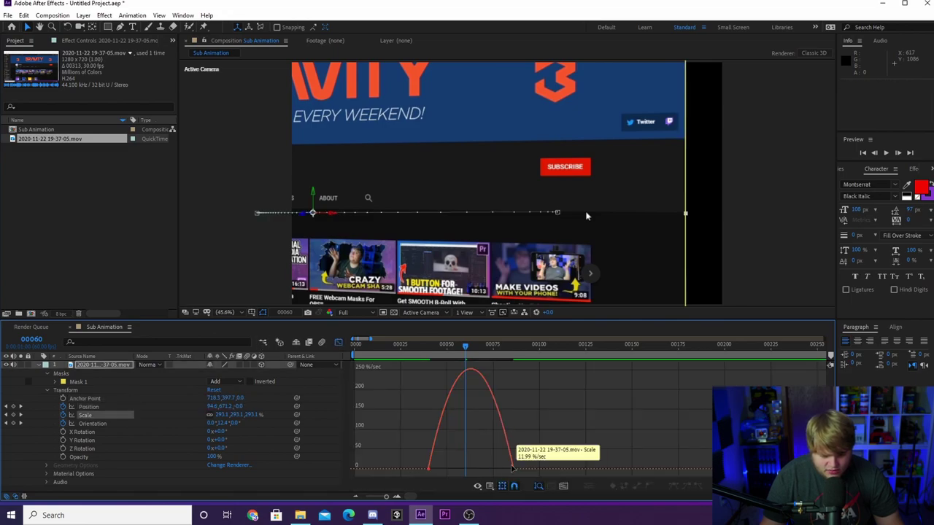
{"action": "left_click_drag", "start_coordinate": [500, 469], "coordinate": [471, 469]}
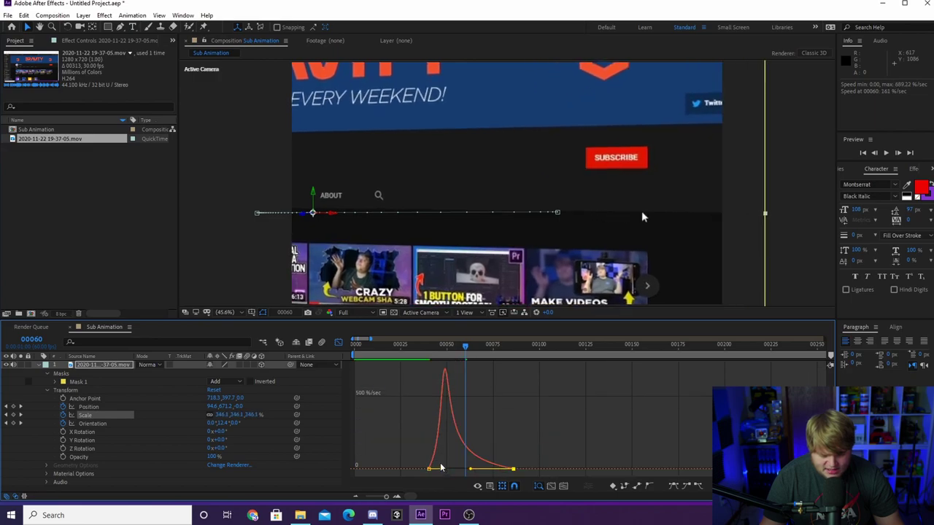
{"action": "left_click", "coordinate": [338, 343]}
Reshape the Orientation speed graph with a long ease into its last keyframe, matching the Scale curve
{"action": "left_click_drag", "start_coordinate": [530, 419], "coordinate": [415, 438]}
{"action": "left_click", "coordinate": [339, 343]}
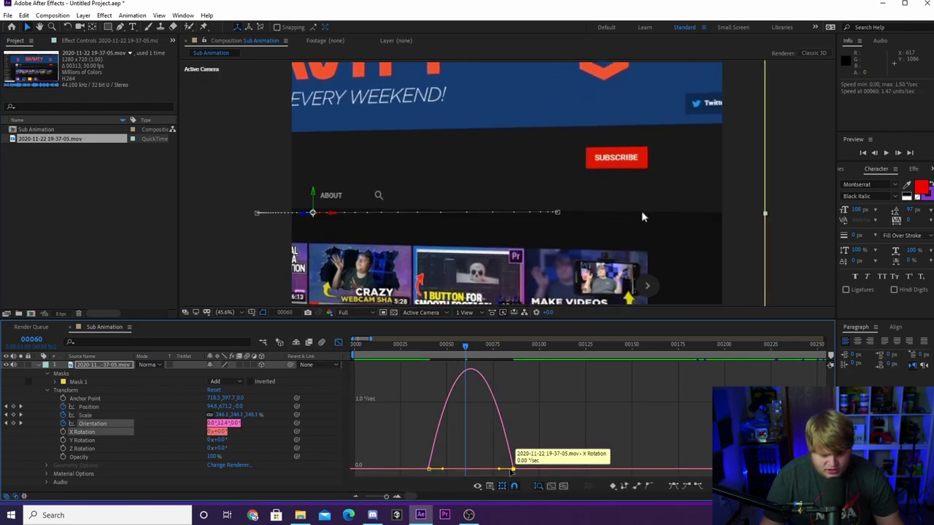
{"action": "left_click_drag", "start_coordinate": [500, 471], "coordinate": [456, 471]}
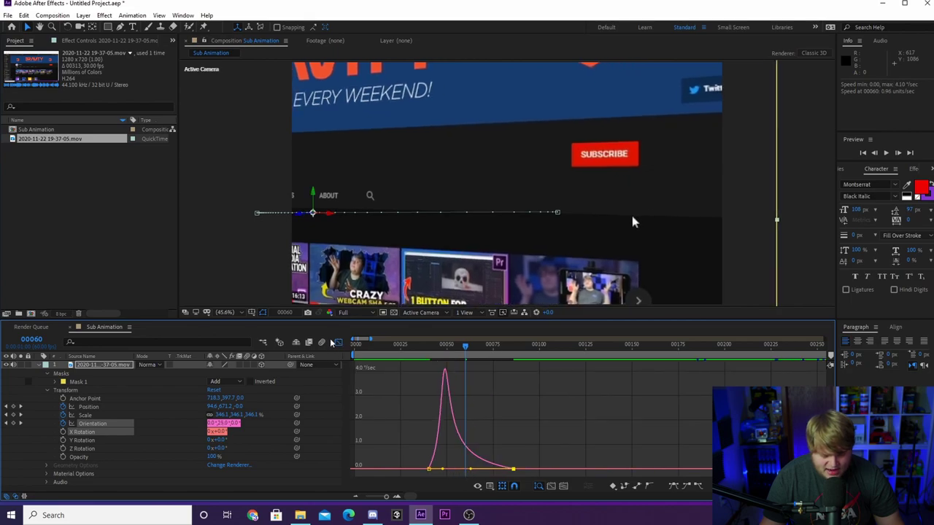
{"action": "left_click", "coordinate": [338, 343]}
Preview the smoothed zoom animation from the opening frames through the subscribe click
{"action": "left_click", "coordinate": [415, 347]}
{"action": "key", "text": "space"}
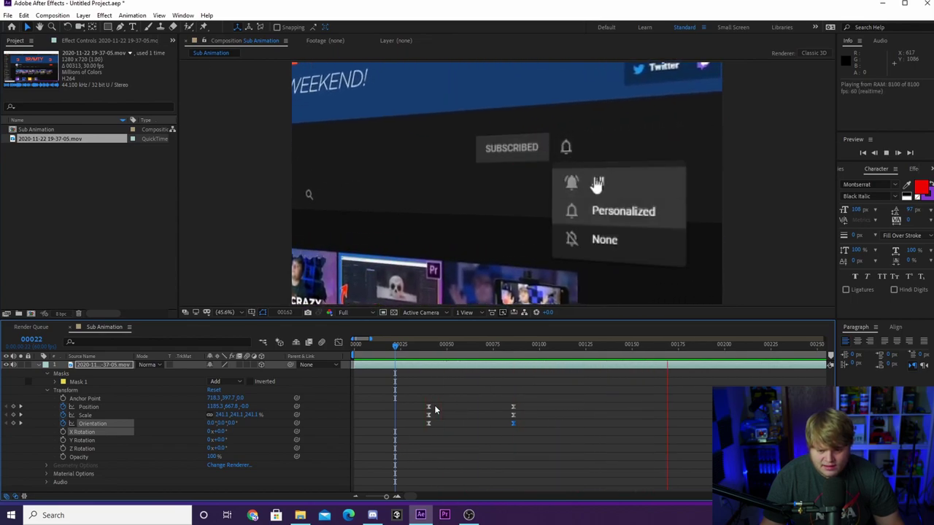
{"action": "key", "text": "space"}
{"action": "left_click", "coordinate": [385, 349]}
{"action": "key", "text": "space"}
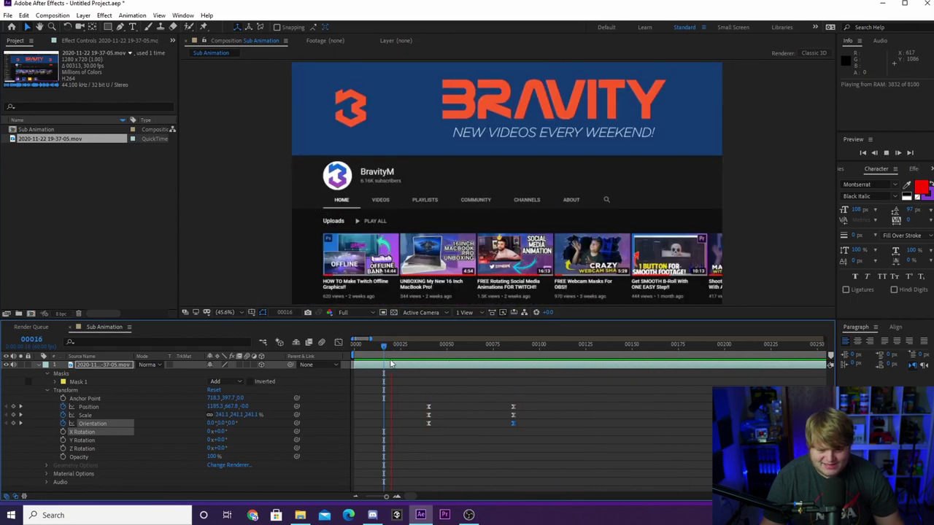
{"action": "key", "text": "space"}
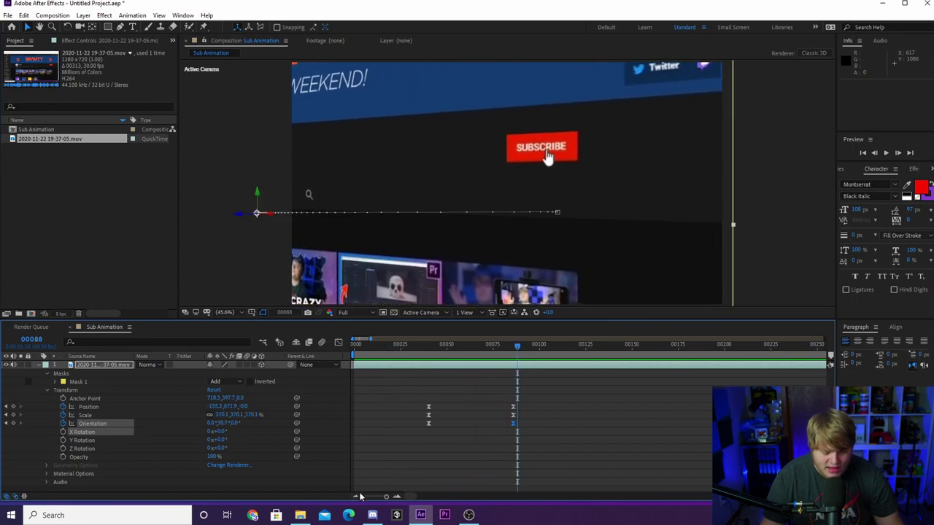
At frame 23, set the layer's Position Y to about 1797.8 so the footage starts below the frame
{"action": "left_click", "coordinate": [356, 497]}
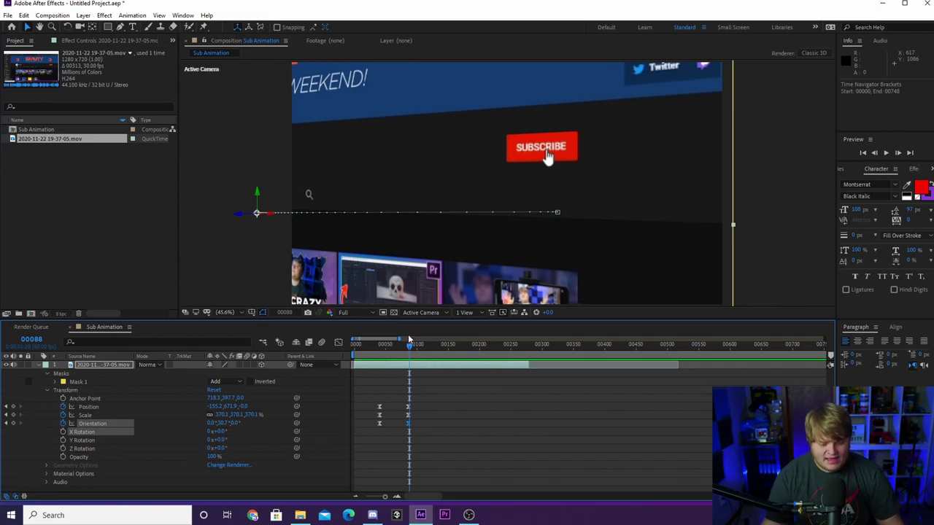
{"action": "double_click", "coordinate": [397, 497]}
{"action": "left_click_drag", "start_coordinate": [414, 500], "coordinate": [360, 504]}
{"action": "left_click", "coordinate": [451, 347]}
{"action": "mouse_move", "coordinate": [441, 349]}
{"action": "left_mouse_down"}
{"action": "mouse_move", "coordinate": [452, 347]}
{"action": "mouse_move", "coordinate": [430, 344]}
{"action": "left_mouse_up"}
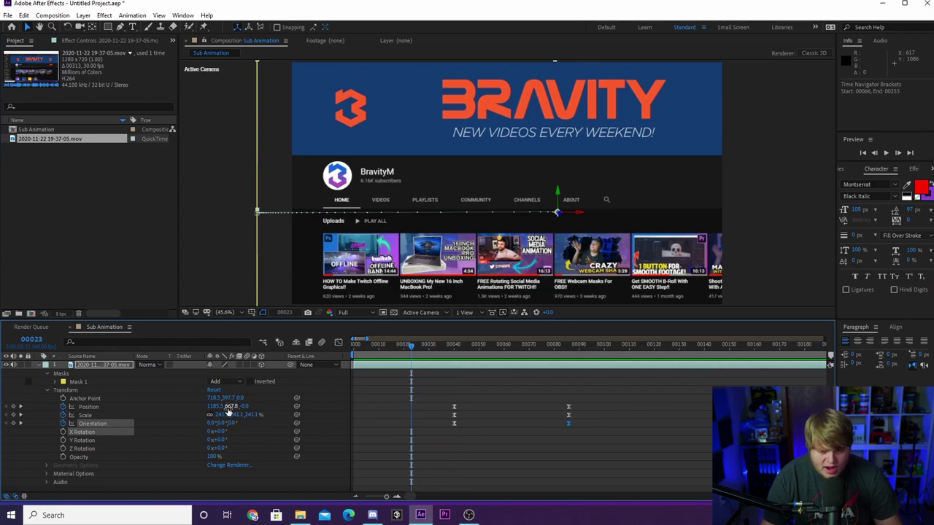
{"action": "left_click_drag", "start_coordinate": [229, 410], "coordinate": [315, 411]}
Lengthen the ease into the second Position keyframe on the speed graph and preview the slide-in
{"action": "left_click_drag", "start_coordinate": [392, 392], "coordinate": [485, 406]}
{"action": "left_click", "coordinate": [340, 343]}
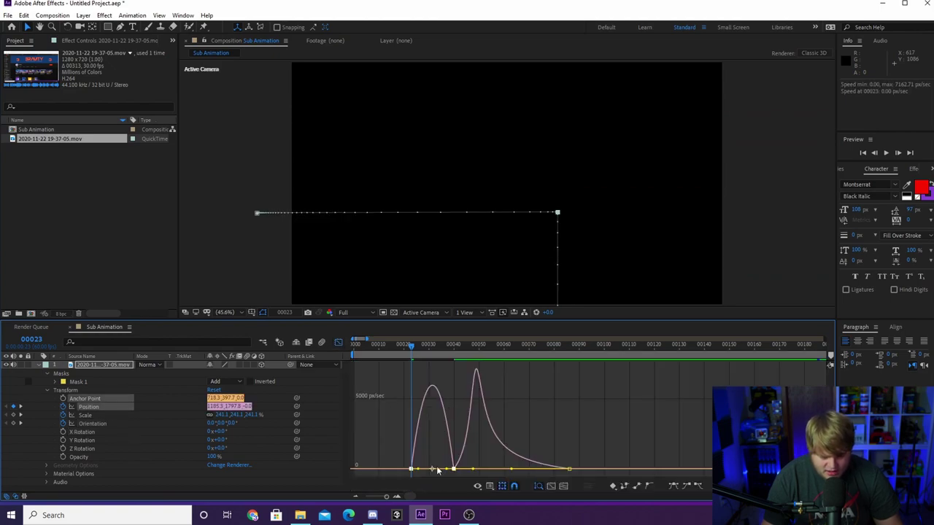
{"action": "left_click_drag", "start_coordinate": [448, 472], "coordinate": [421, 469]}
{"action": "left_click", "coordinate": [339, 342]}
{"action": "key", "text": "space"}
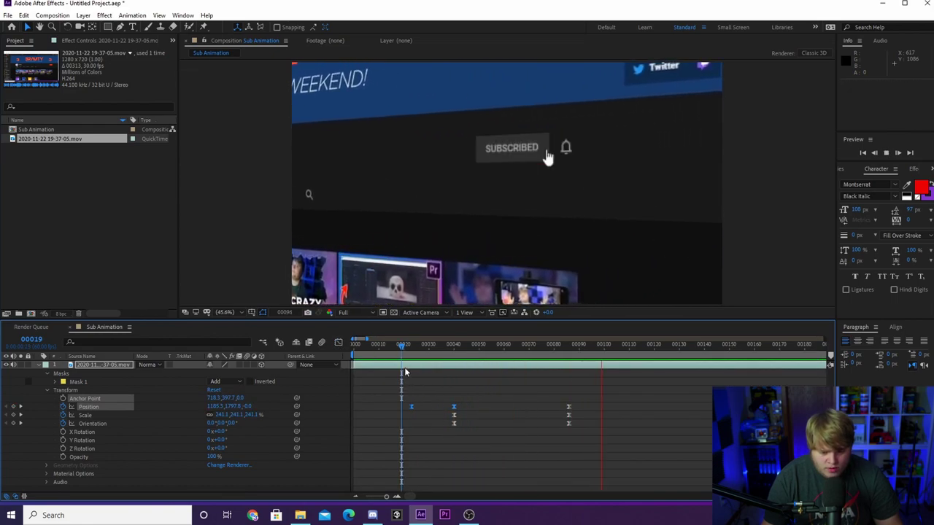
{"action": "key", "text": "space"}
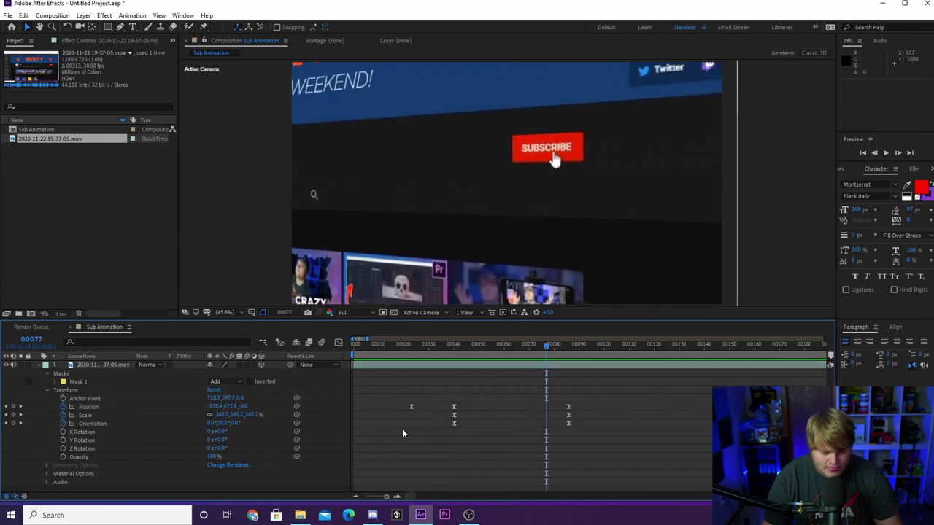
Move the first Position keyframe earlier to about frame 16, preview it, and set the work area to begin at frame 15
{"action": "left_click_drag", "start_coordinate": [411, 407], "coordinate": [393, 408]}
{"action": "left_click", "coordinate": [391, 345]}
{"action": "key", "text": "space"}
{"action": "key", "text": "b"}
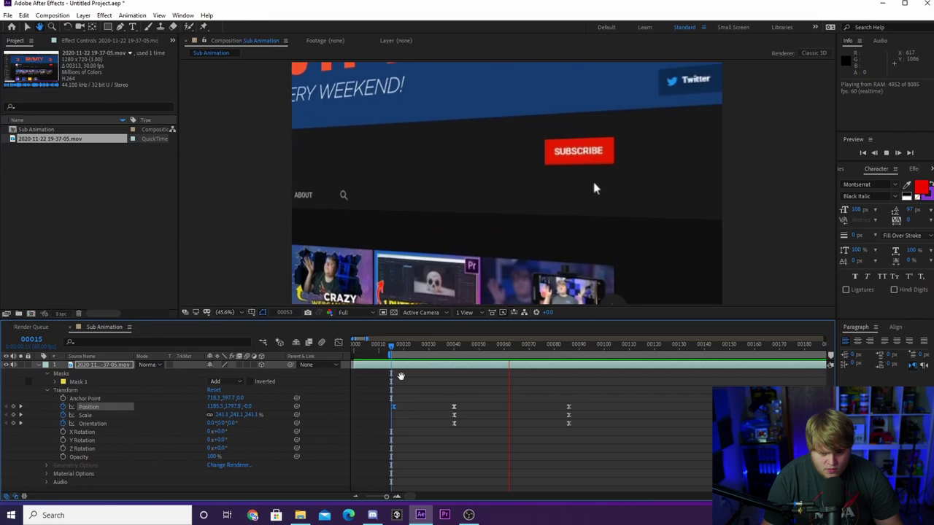
Reset the work area to begin at frame 0 and shift the layer earlier so its in point is at frame -14
{"action": "left_click", "coordinate": [376, 345]}
{"action": "key", "text": "space"}
{"action": "left_click_drag", "start_coordinate": [390, 357], "coordinate": [348, 367]}
{"action": "key", "text": "space"}
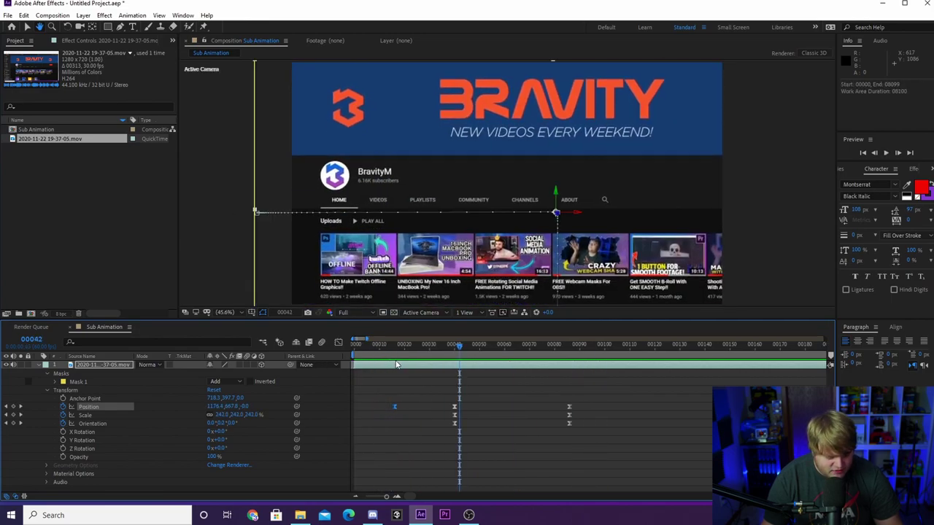
{"action": "left_click_drag", "start_coordinate": [390, 367], "coordinate": [356, 372]}
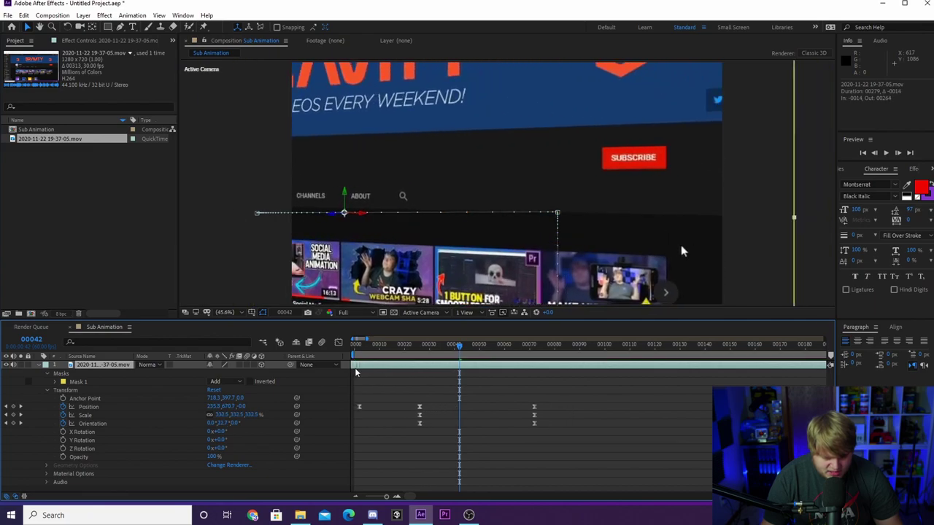
Preview the slide-in and zoom from the first frame at the new layer timing
{"action": "key", "text": "space"}
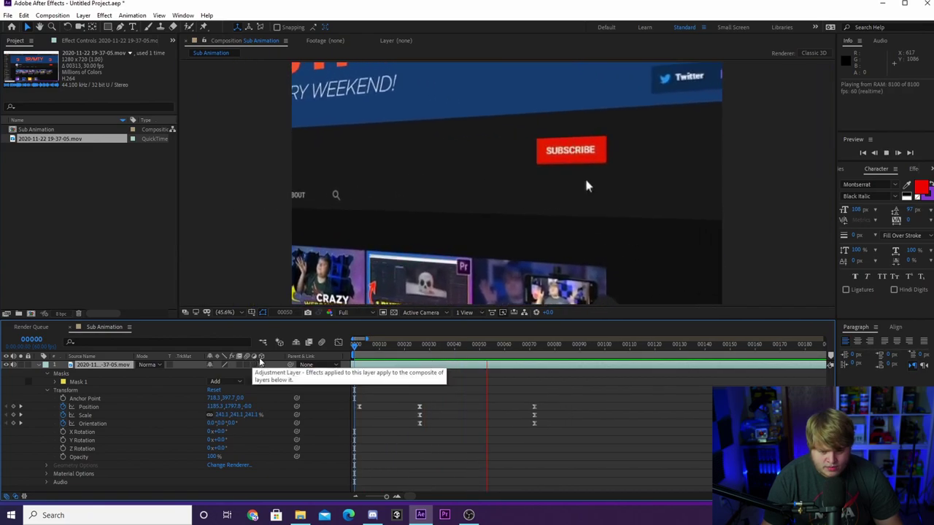
{"action": "key", "text": "space"}
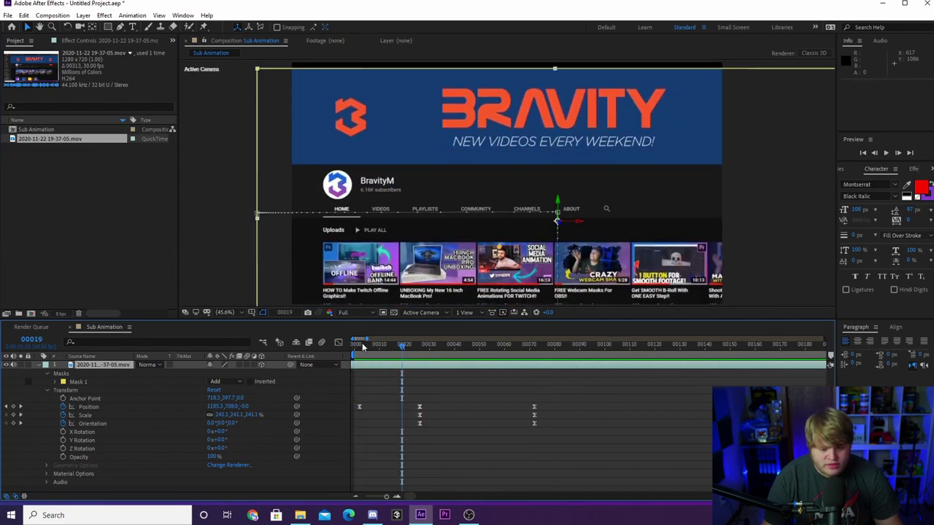
{"action": "key", "text": "space"}
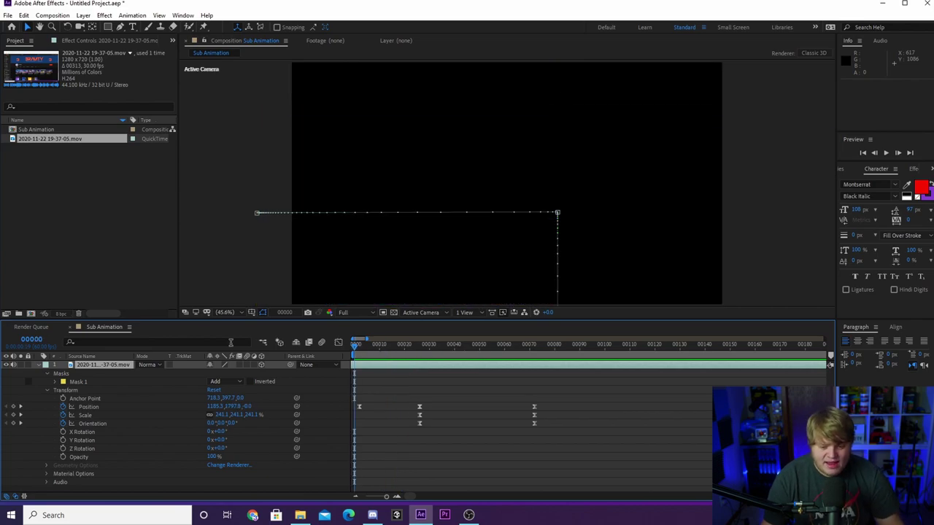
{"action": "key", "text": "space"}
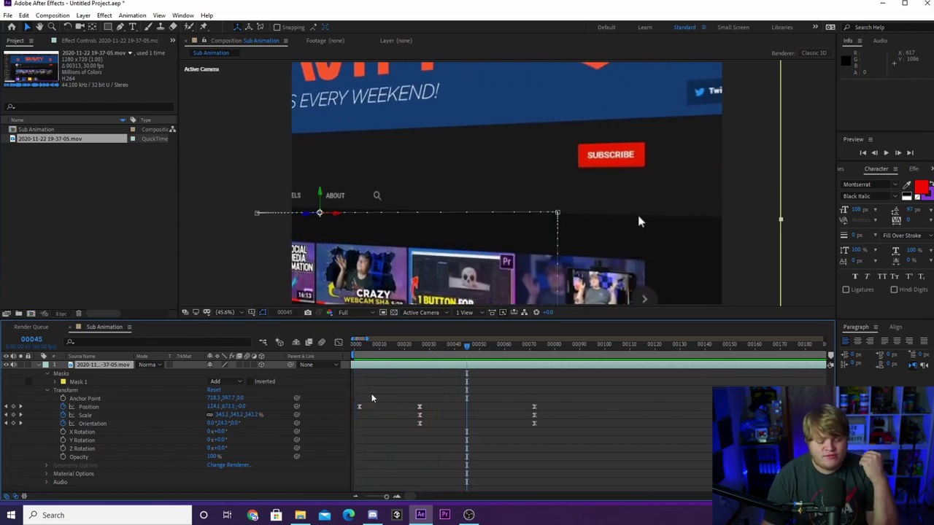
Turn on motion blur for the recording layer and preview the blurred animation from frame 0
{"action": "left_click_drag", "start_coordinate": [406, 350], "coordinate": [354, 353]}
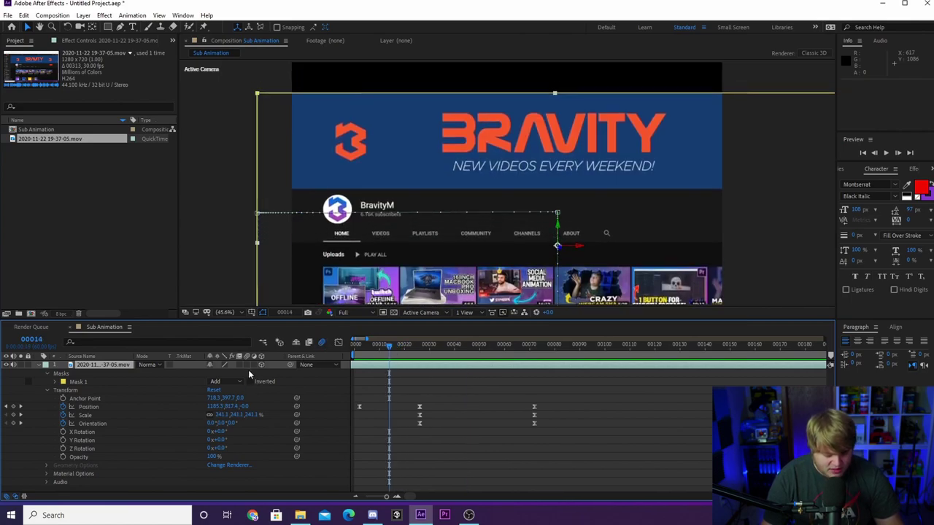
{"action": "left_click", "coordinate": [249, 365]}
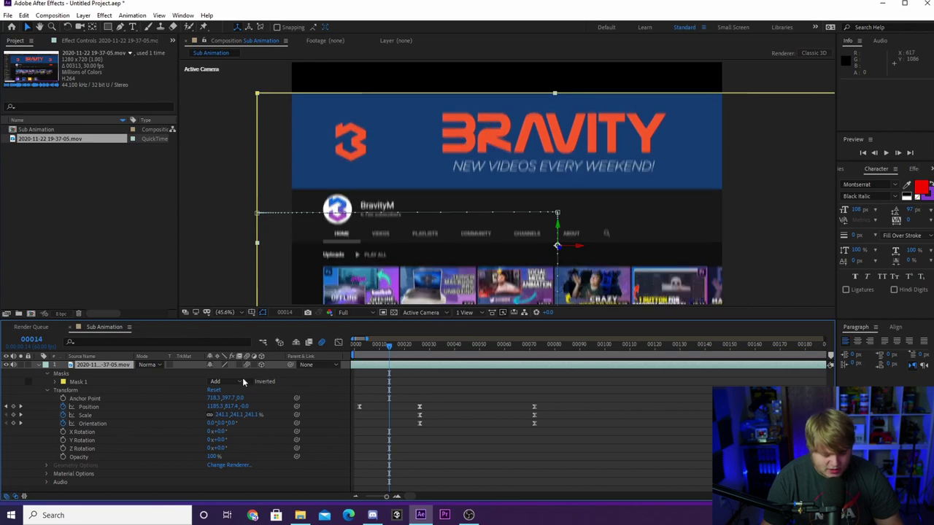
{"action": "left_click_drag", "start_coordinate": [389, 349], "coordinate": [181, 358]}
{"action": "key", "text": "space"}
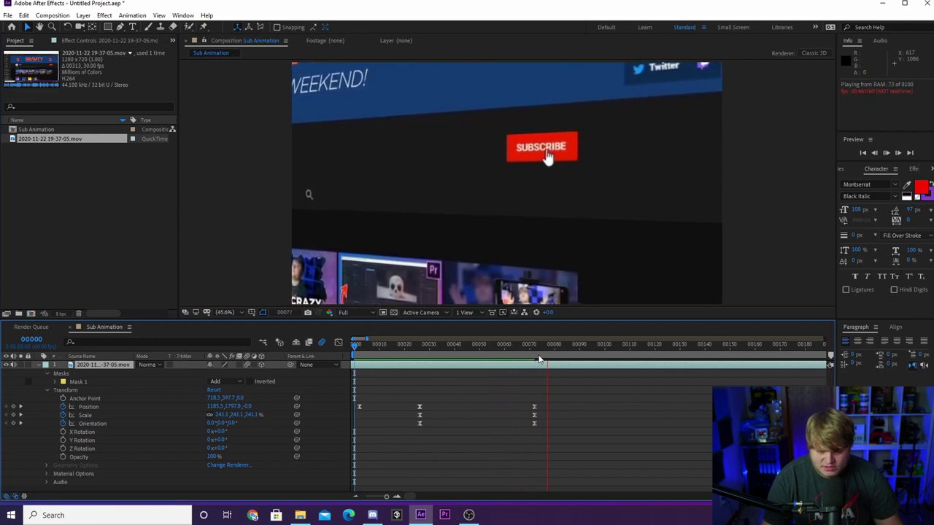
{"action": "key", "text": "space"}
{"action": "key", "text": "space"}
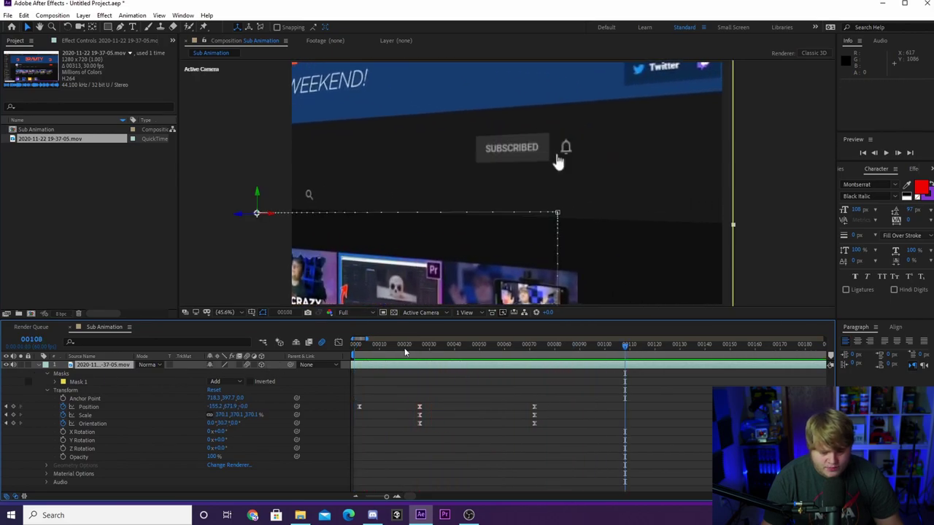
Duplicate the zoom-start Position, Scale and Orientation keyframes at frame 35 and move the first Position keyframe earlier to about frame 11
{"action": "left_click_drag", "start_coordinate": [422, 348], "coordinate": [445, 367]}
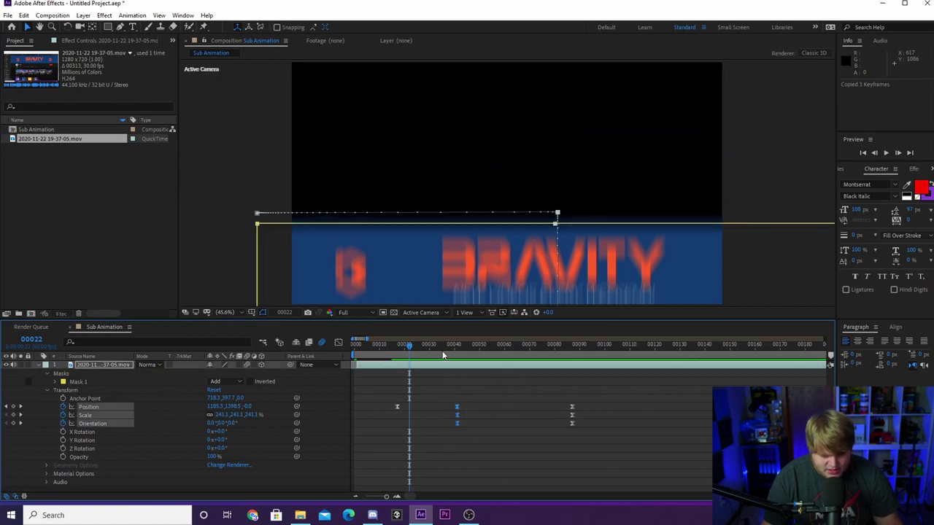
{"action": "left_click", "coordinate": [442, 354]}
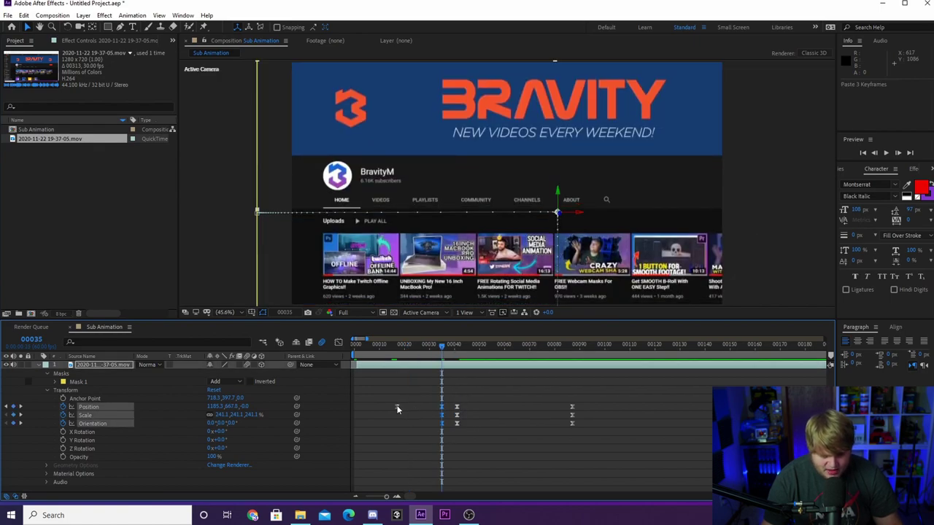
{"action": "left_click_drag", "start_coordinate": [398, 410], "coordinate": [382, 408]}
Shift the layer earlier so the first Position keyframe sits at frame 0, and preview the motion
{"action": "left_click_drag", "start_coordinate": [385, 367], "coordinate": [356, 354]}
{"action": "key", "text": "space"}
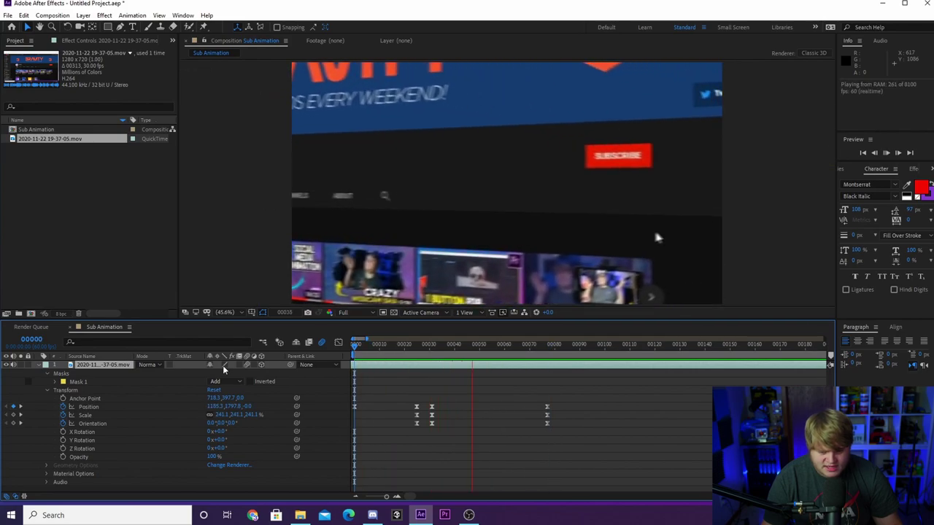
{"action": "key", "text": "space"}
Retime the slide-in with the first Position keyframe at about frame 3 and the copied keyframes at about frame 28, and preview it
{"action": "mouse_move", "coordinate": [405, 395]}
{"action": "left_mouse_down"}
{"action": "mouse_move", "coordinate": [420, 436]}
{"action": "mouse_move", "coordinate": [411, 407]}
{"action": "left_mouse_up"}
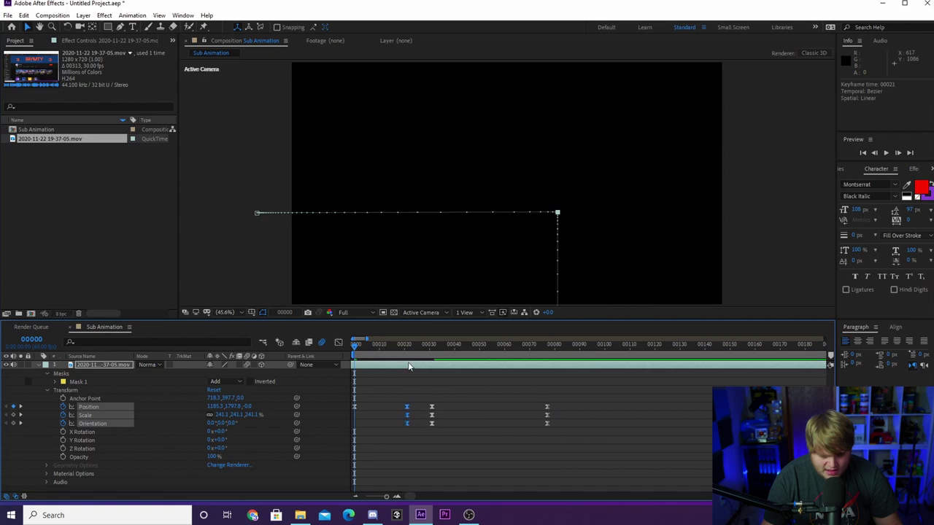
{"action": "left_click_drag", "start_coordinate": [408, 363], "coordinate": [421, 368]}
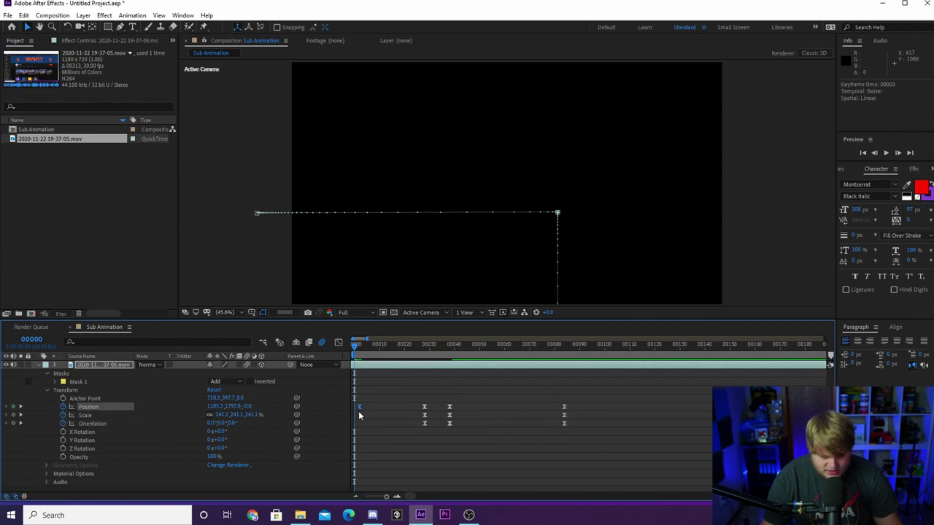
{"action": "key", "text": "space"}
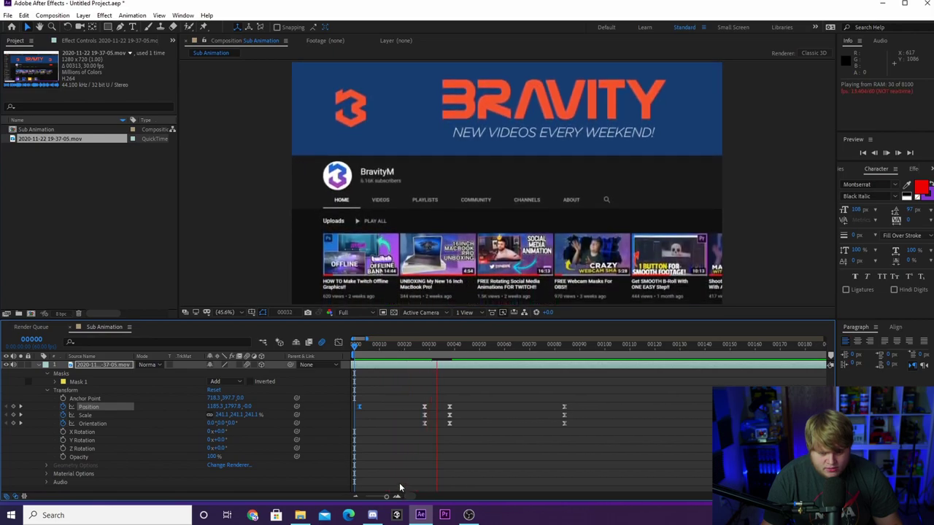
{"action": "key", "text": "space"}
{"action": "left_click_drag", "start_coordinate": [418, 348], "coordinate": [191, 373]}
{"action": "key", "text": "space"}
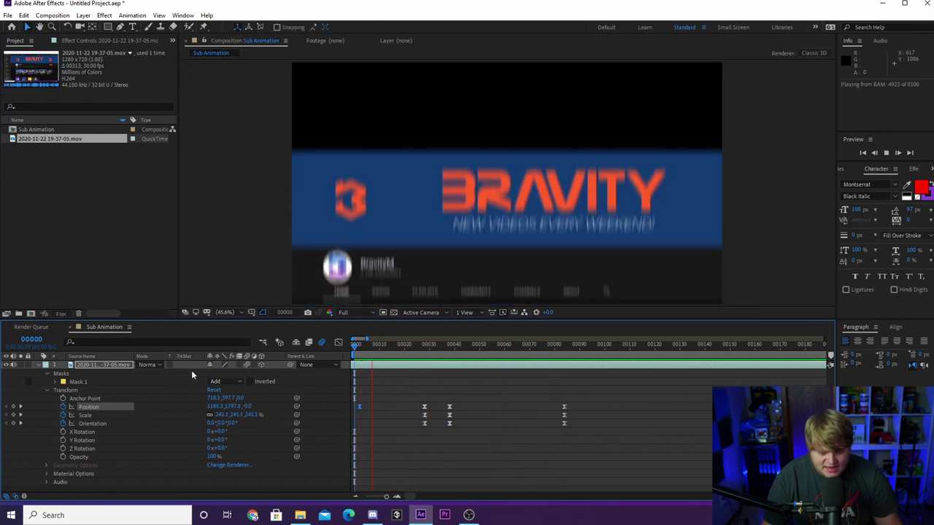
{"action": "key", "text": "space"}
Play the animation repeatedly from the start through the subscribe and bell clicks to check its timing
{"action": "left_click", "coordinate": [426, 355]}
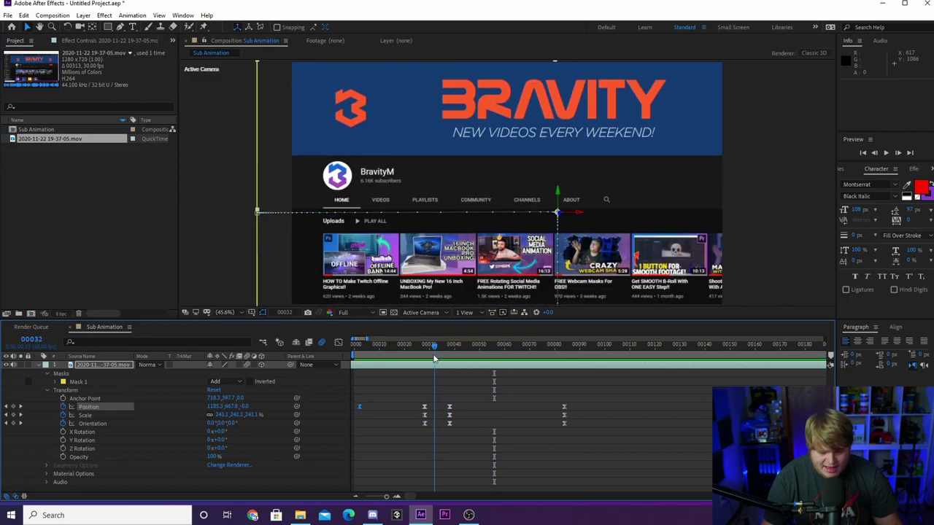
{"action": "key", "text": "space"}
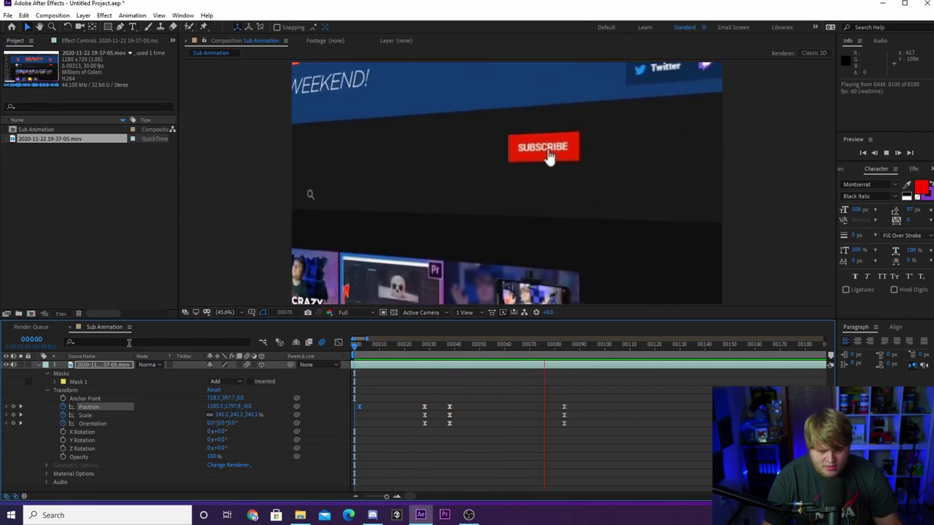
{"action": "key", "text": "space"}
{"action": "key", "text": "space"}
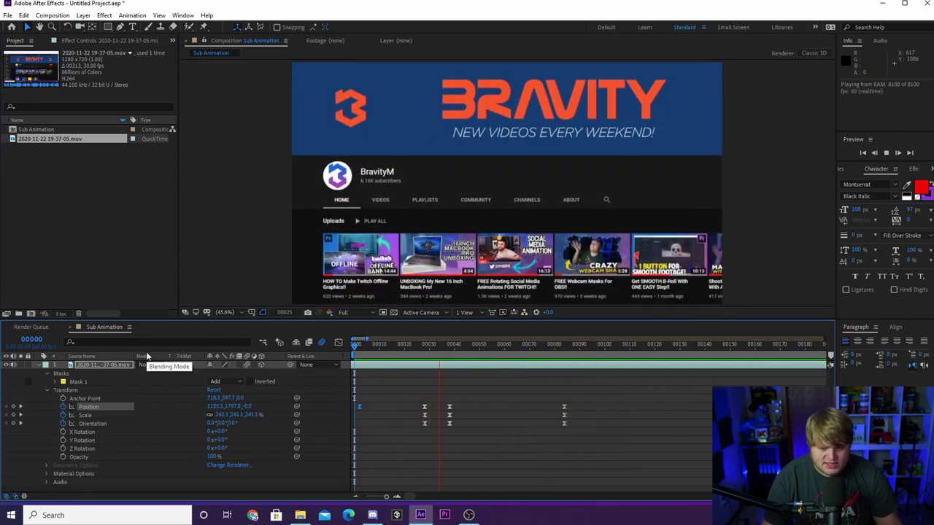
{"action": "key", "text": "space"}
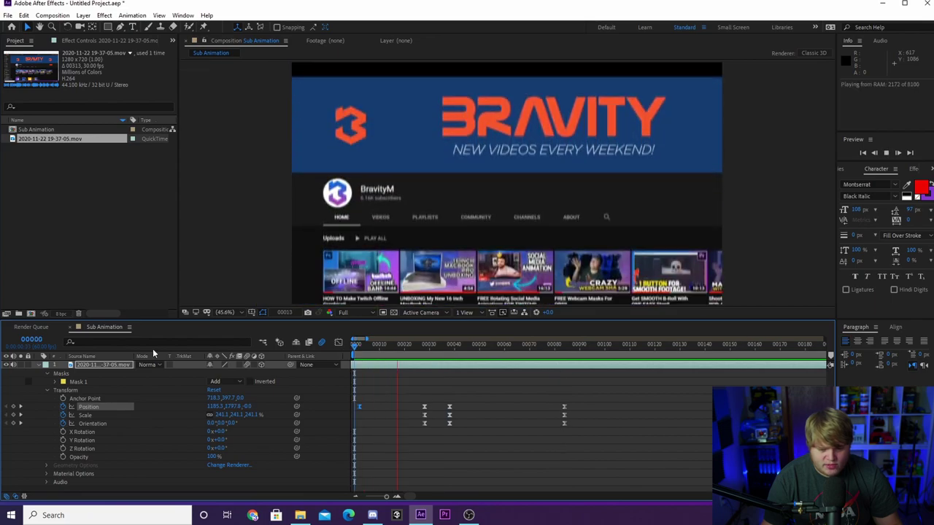
{"action": "key", "text": "space"}
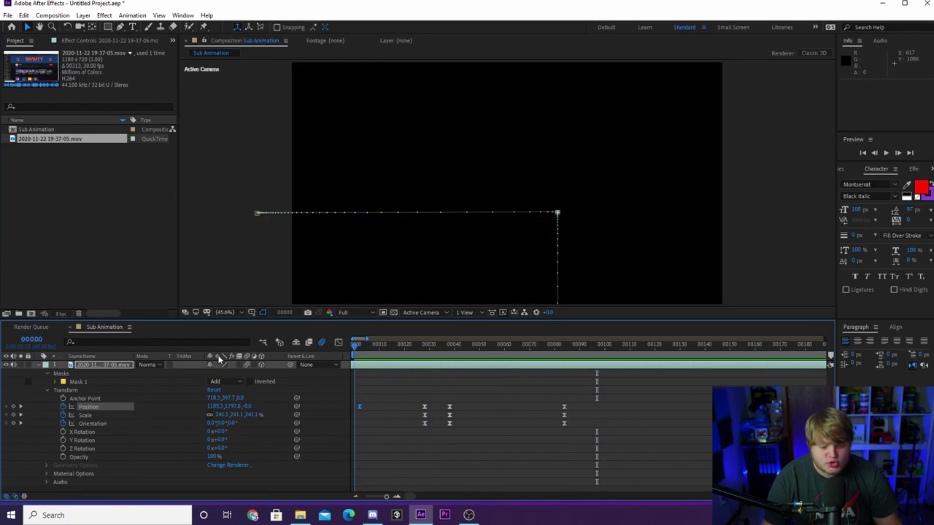
{"action": "key", "text": "space"}
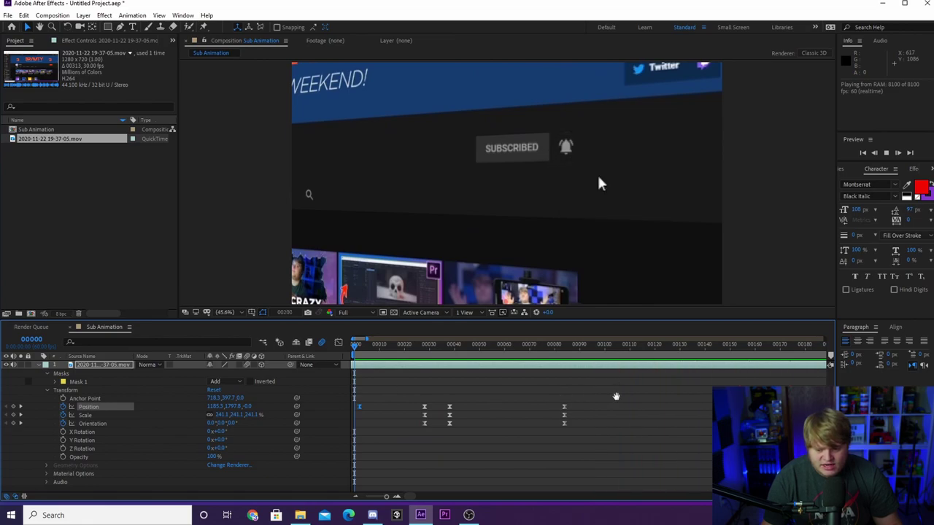
{"action": "key", "text": "space"}
Add a Position keyframe at frame 214 and one at frame 237 with Y about 2168.9 so the footage exits below the frame
{"action": "left_click", "coordinate": [355, 498]}
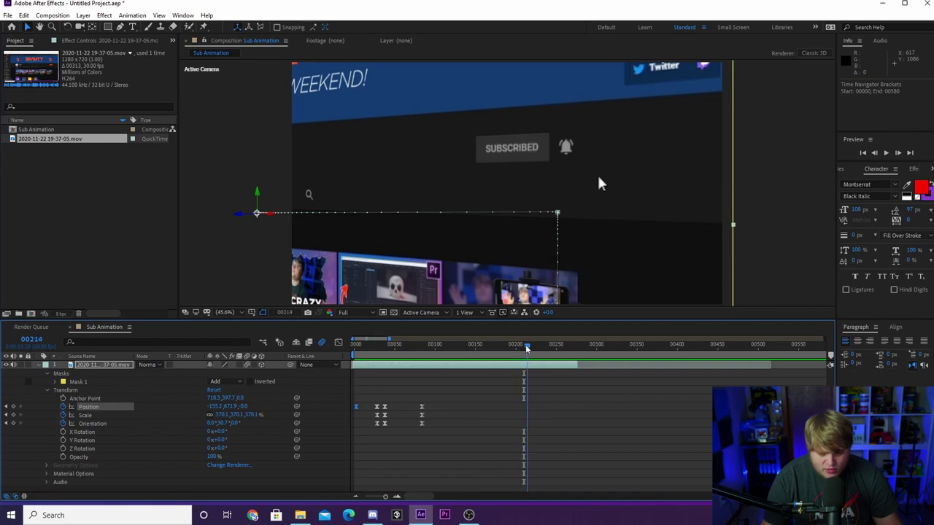
{"action": "left_click", "coordinate": [530, 367]}
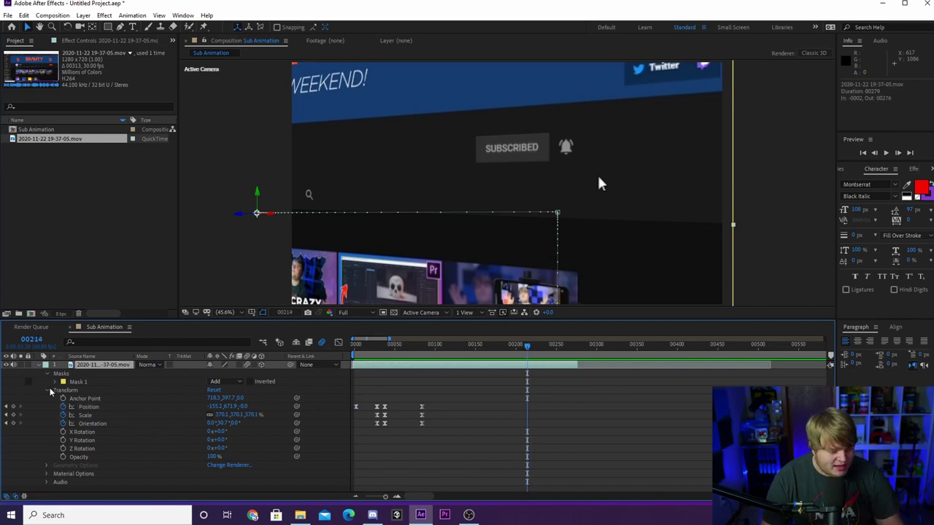
{"action": "left_click", "coordinate": [14, 407]}
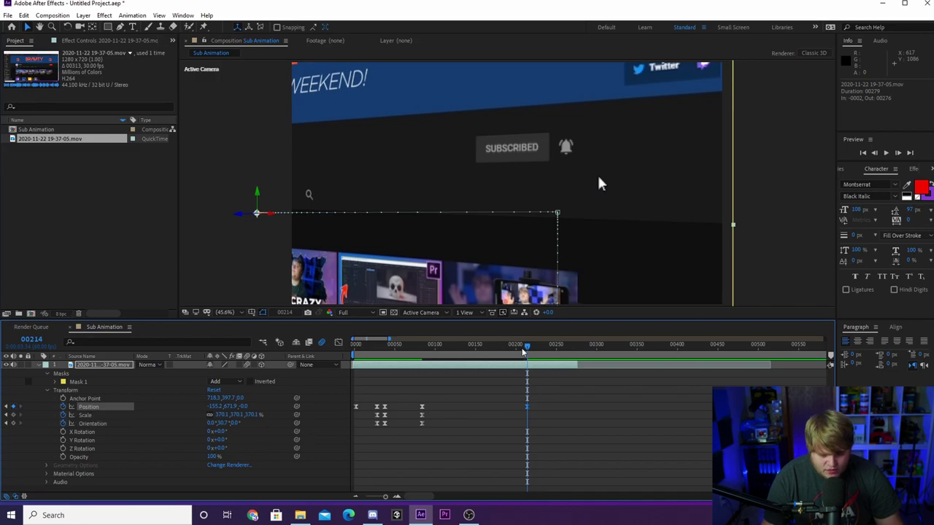
{"action": "left_click_drag", "start_coordinate": [227, 405], "coordinate": [281, 405]}
{"action": "left_click_drag", "start_coordinate": [577, 411], "coordinate": [508, 413]}
Reshape the slide-out's Position speed curve between frames 214 and 237 by lengthening its starting ease and shortening its ending ease
{"action": "left_click", "coordinate": [338, 343]}
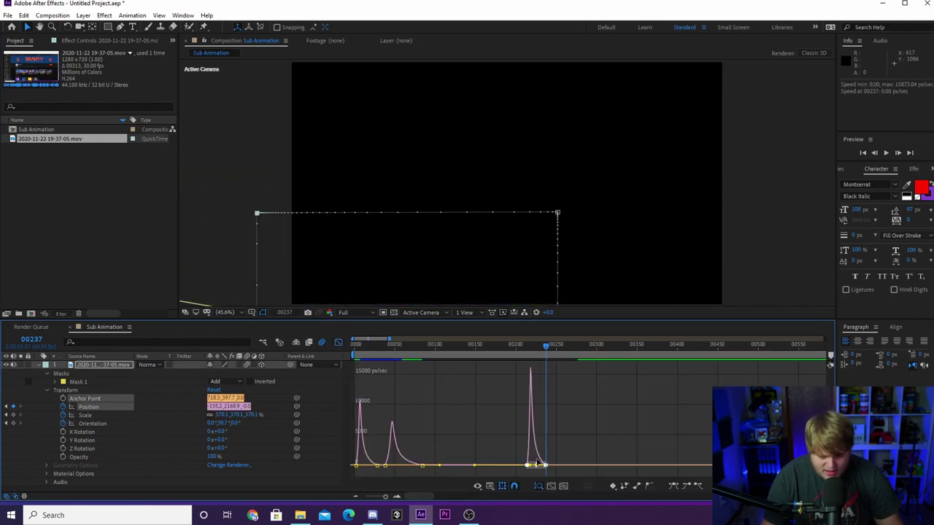
{"action": "left_click", "coordinate": [397, 499]}
{"action": "left_click", "coordinate": [398, 498]}
{"action": "left_click", "coordinate": [398, 499]}
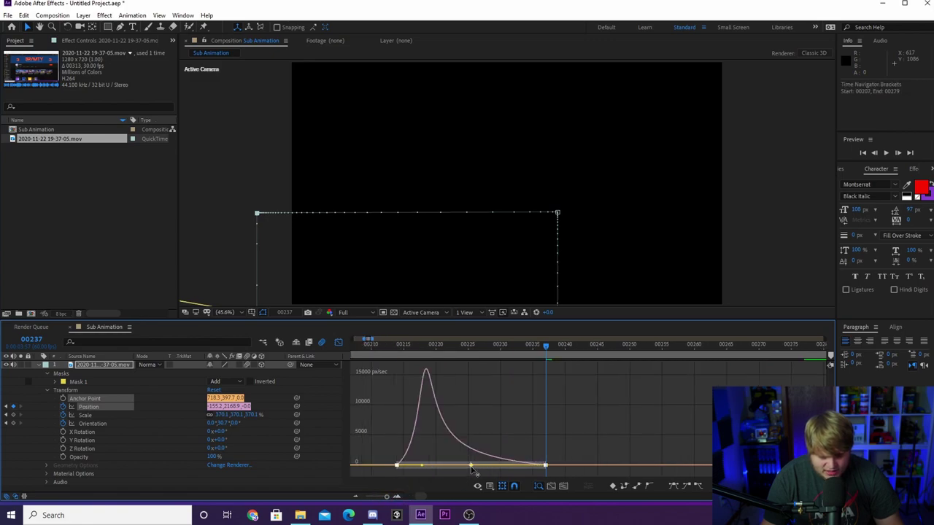
{"action": "left_click", "coordinate": [477, 465]}
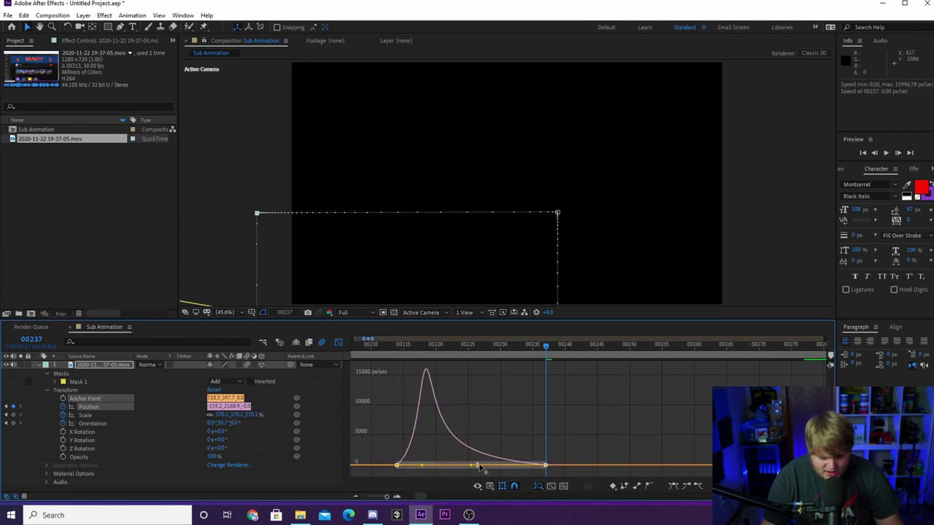
{"action": "left_click_drag", "start_coordinate": [473, 467], "coordinate": [515, 460]}
{"action": "left_click_drag", "start_coordinate": [422, 462], "coordinate": [478, 465]}
{"action": "left_click_drag", "start_coordinate": [396, 347], "coordinate": [565, 349]}
{"action": "left_click", "coordinate": [338, 342]}
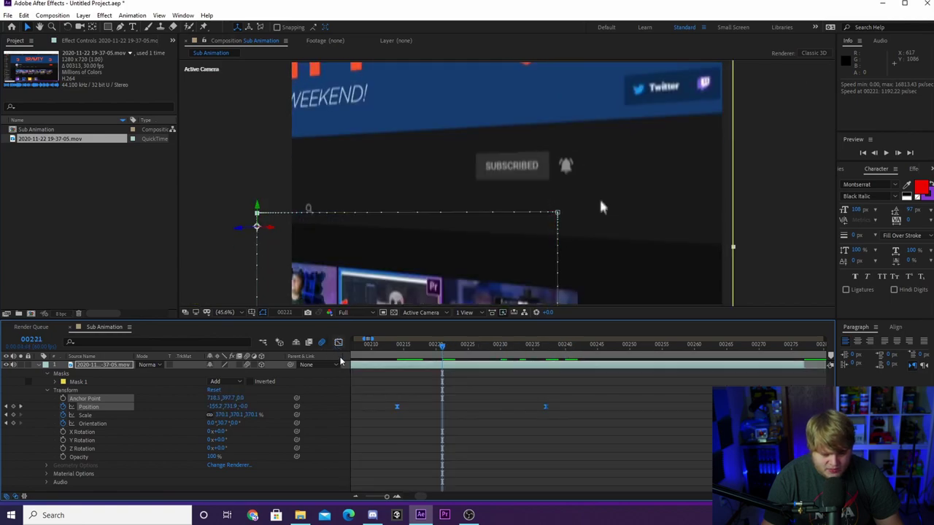
End the work area at frame 240, right after the slide-out, and preview the whole animation
{"action": "left_click", "coordinate": [558, 357]}
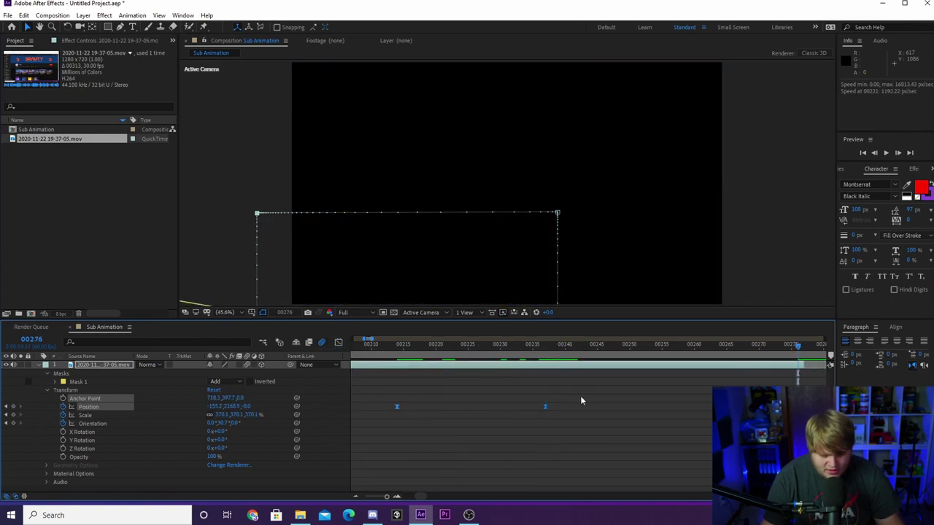
{"action": "key", "text": "n"}
{"action": "left_click", "coordinate": [355, 497]}
{"action": "left_click", "coordinate": [356, 498]}
{"action": "left_click", "coordinate": [355, 498]}
{"action": "left_click", "coordinate": [355, 498]}
{"action": "left_click", "coordinate": [355, 498]}
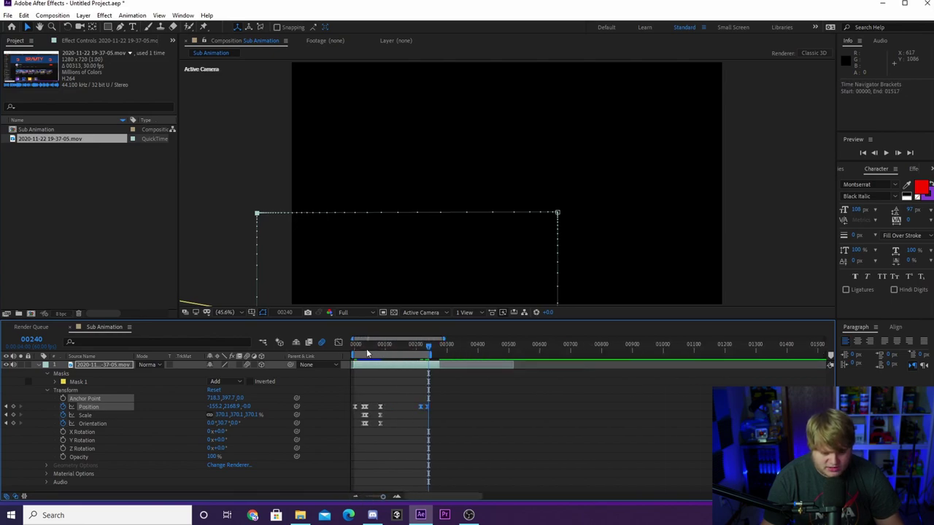
{"action": "key", "text": "space"}
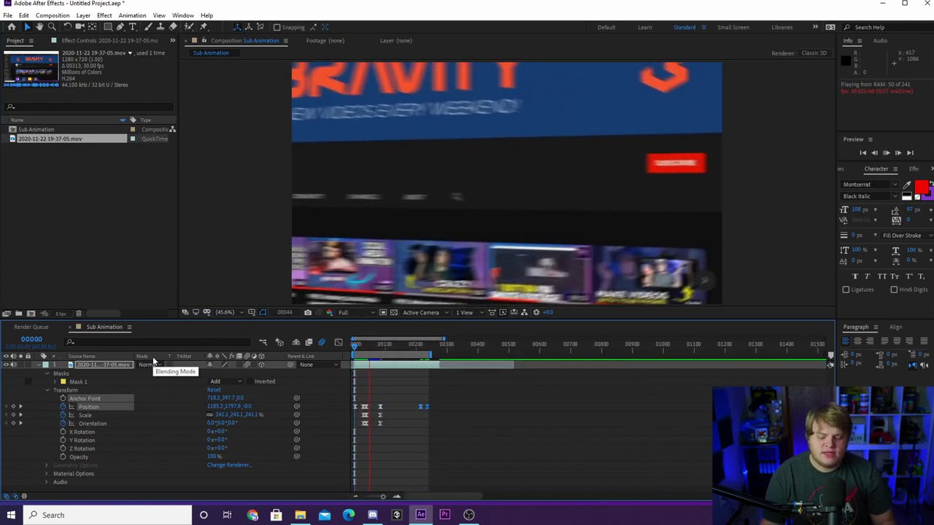